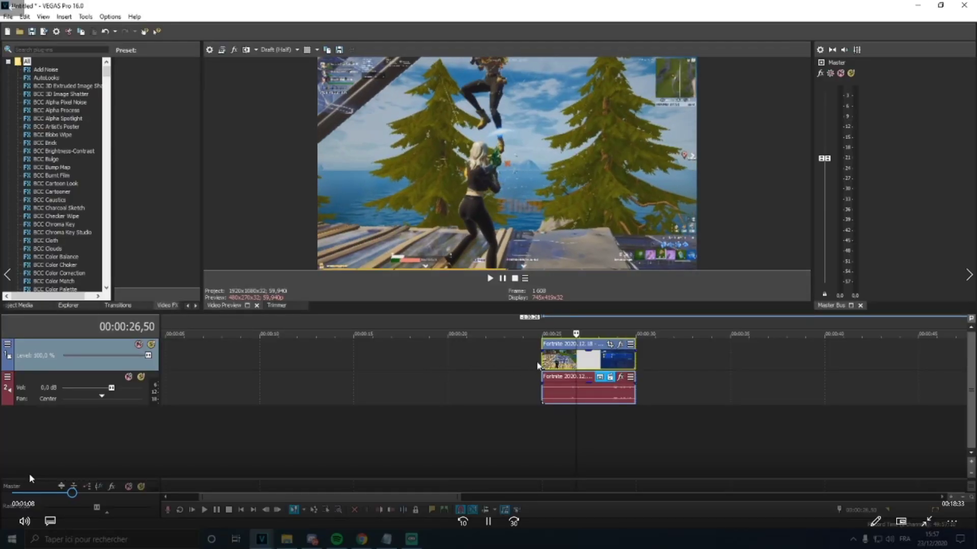
Trim the start of the Fortnite clip to the playhead at 00:00:26,50 and move the clip back to about 00:00:20.
right_click(578, 367)
left_click(595, 288)
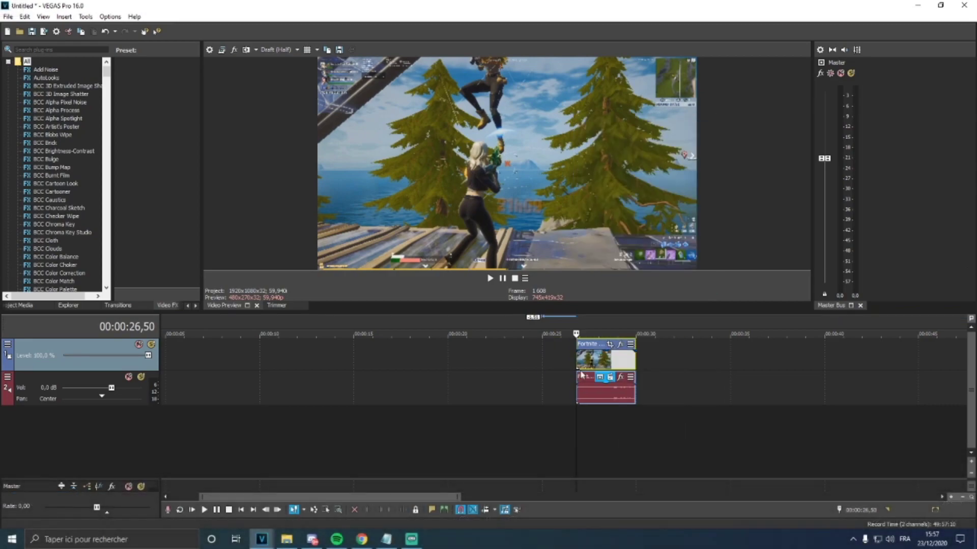
left_click_drag(595, 366, 450, 330)
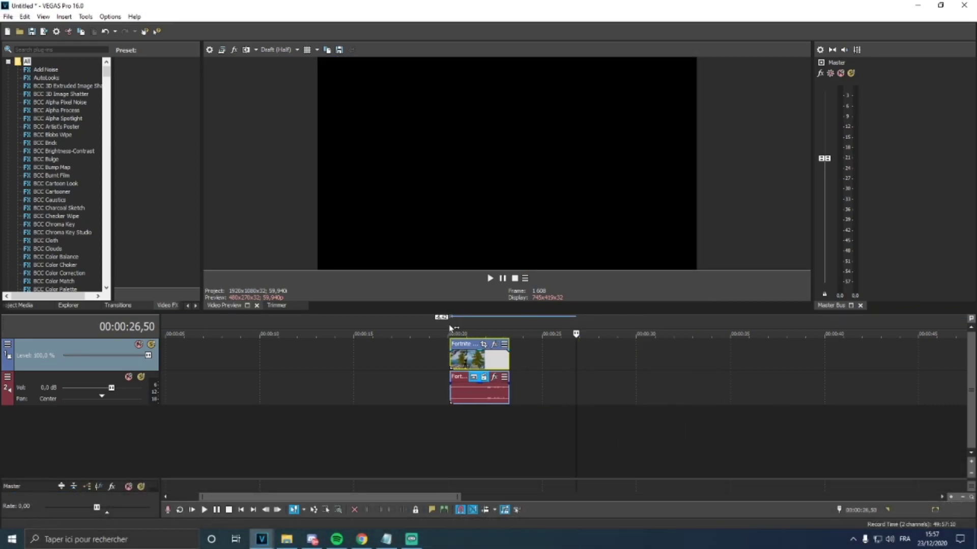
Add a timeline marker at the clip's start, at 00:00:20,07.
left_click(451, 330)
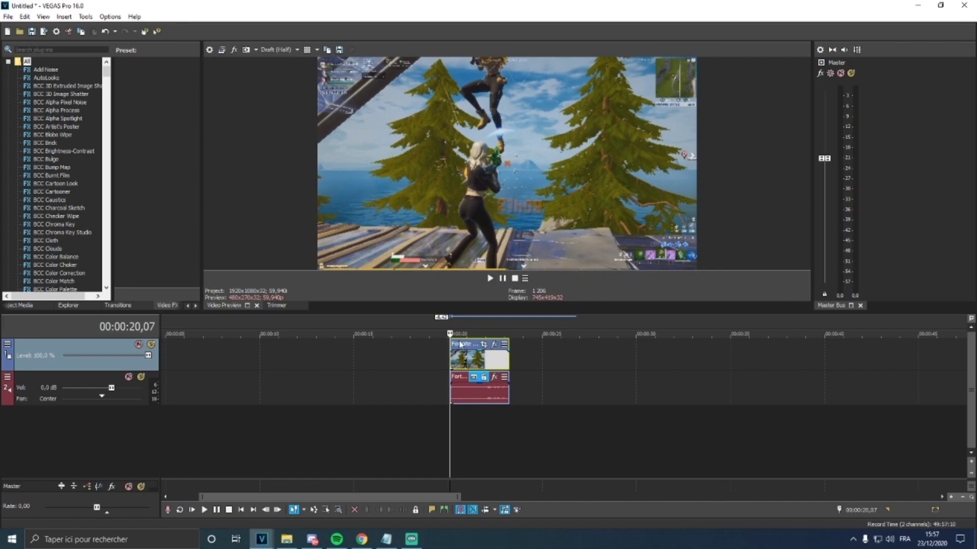
key("m")
key("Return")
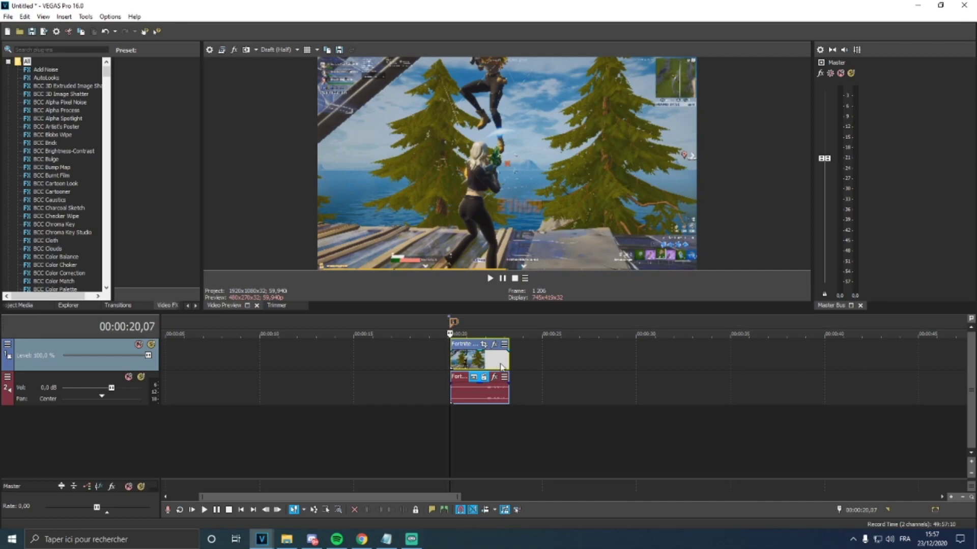
Move the marker a few frames earlier, to about 00:00:20,00.
scroll(539, 370, "up", 5)
key("Left")
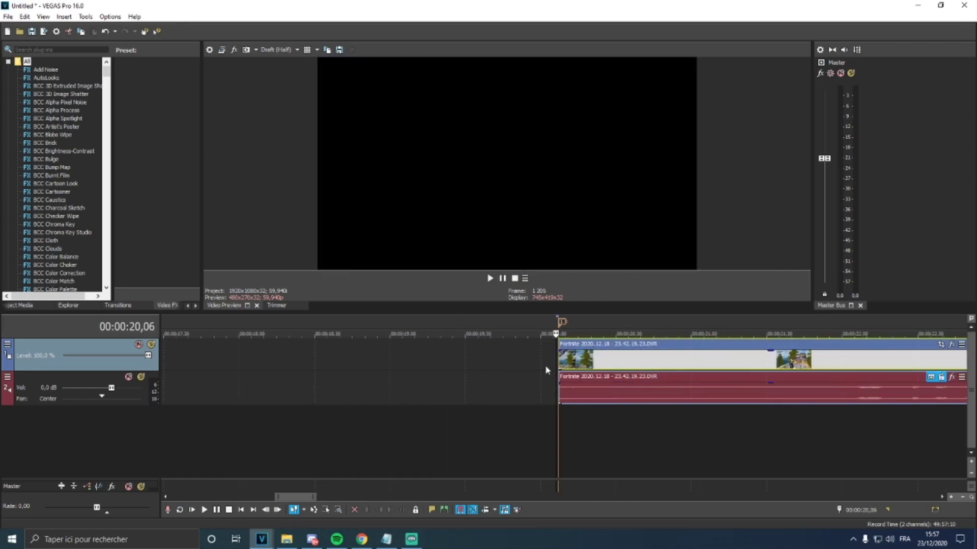
key("Left")
key("Left")
key("Left")
key("Left")
key("Left")
left_click_drag(562, 324, 542, 325)
scroll(540, 326, "up", 3)
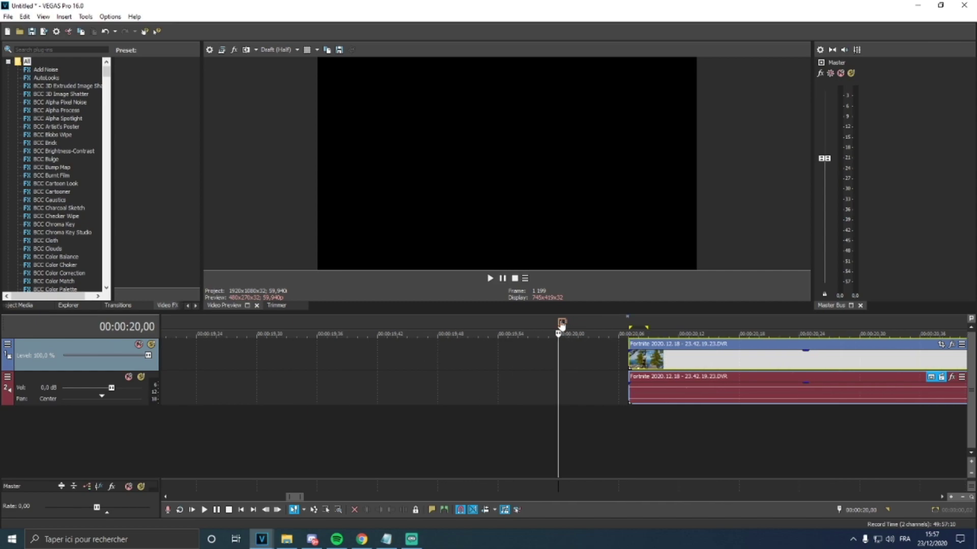
Align the clip's start with the marker and extend the clip backwards to begin at about 00:00:10.
scroll(570, 326, "down", 3)
left_click_drag(610, 358, 583, 358)
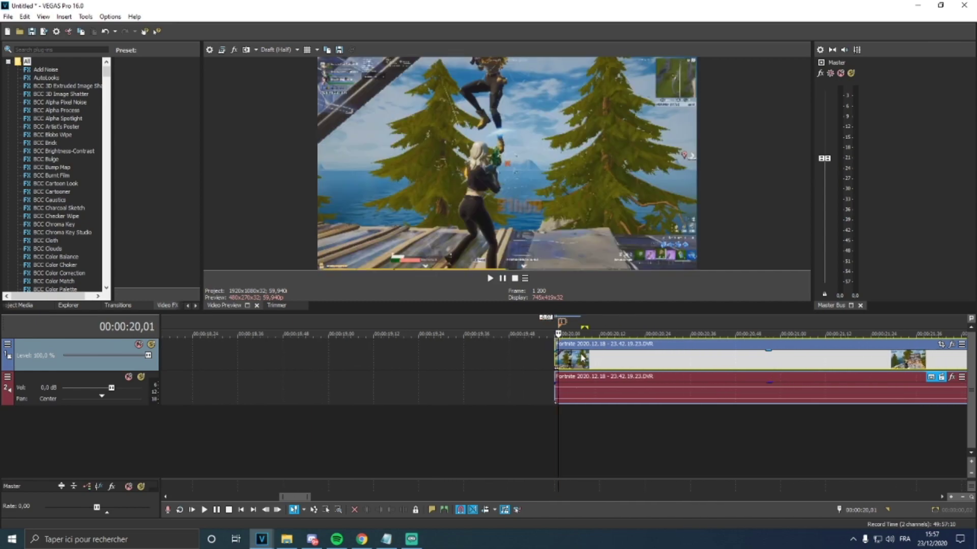
scroll(559, 363, "down", 8)
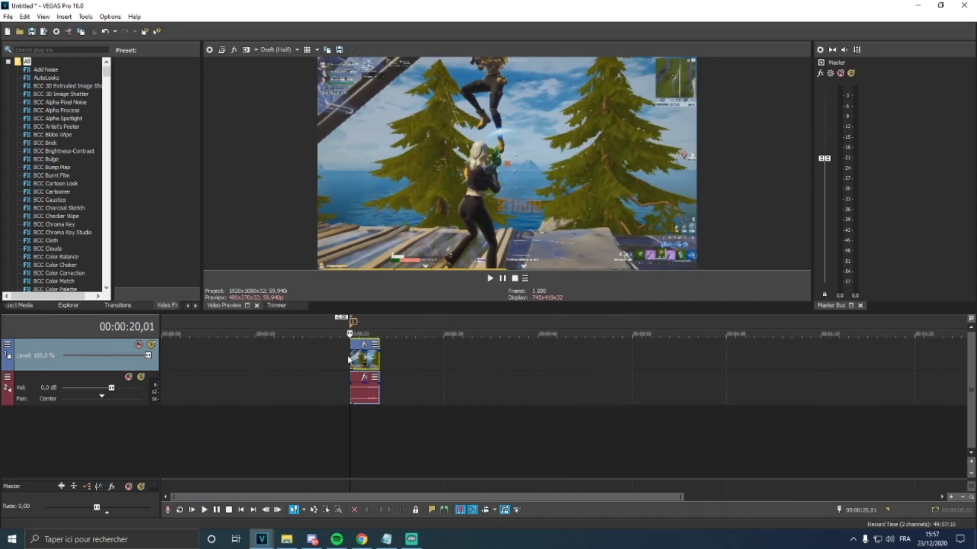
left_click_drag(349, 359, 256, 360)
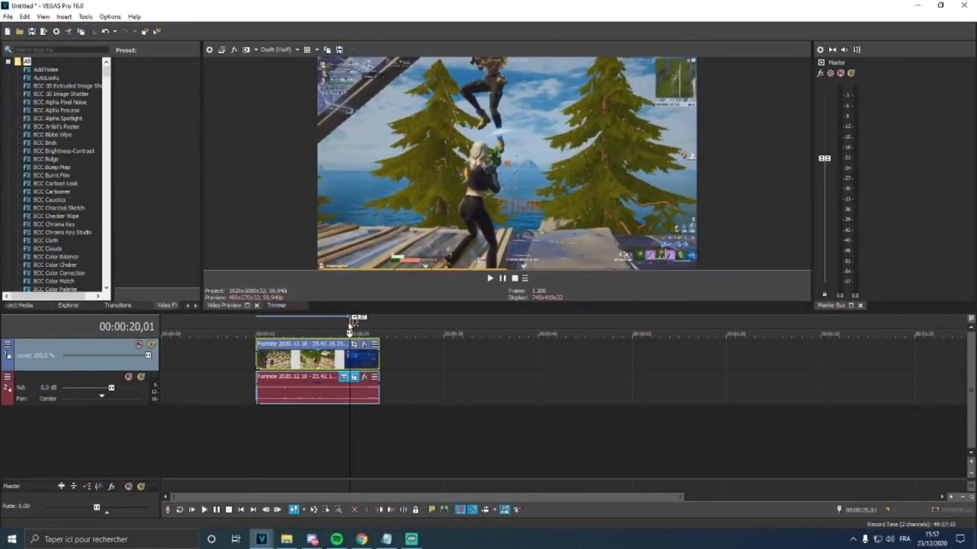
Place the playhead inside the clip at 00:00:19,31, shortly before the marker.
left_click(346, 334)
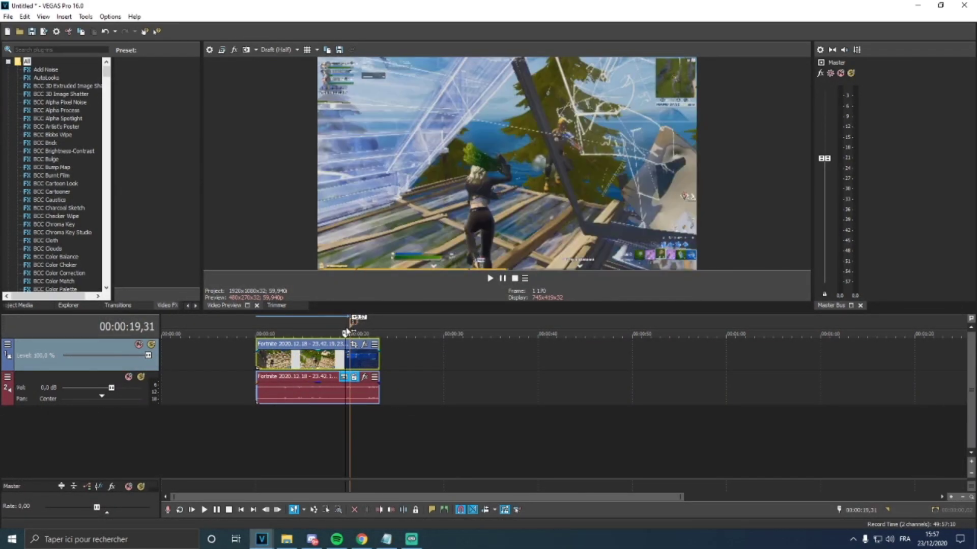
scroll(428, 358, "up", 3)
scroll(552, 369, "up", 3)
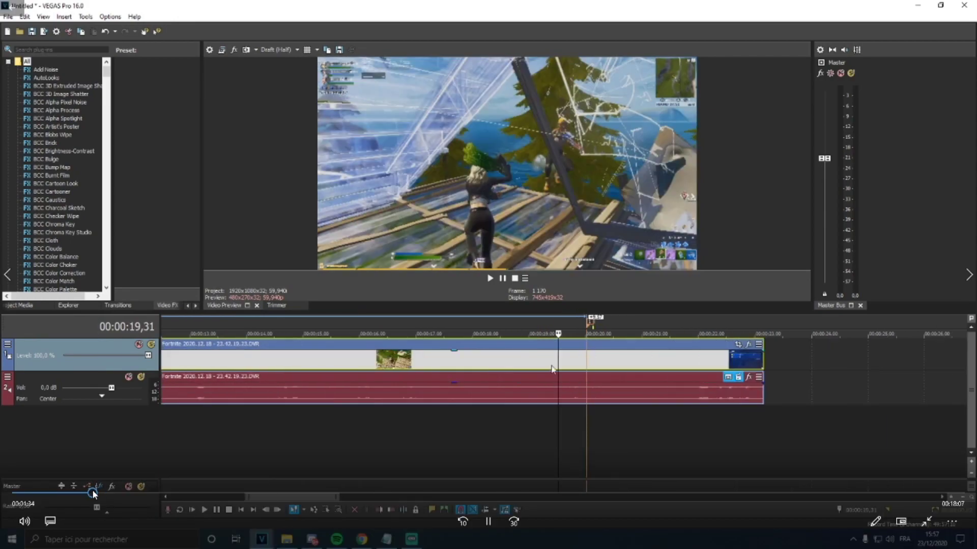
left_click_drag(300, 497, 312, 497)
scroll(558, 349, "up", 1)
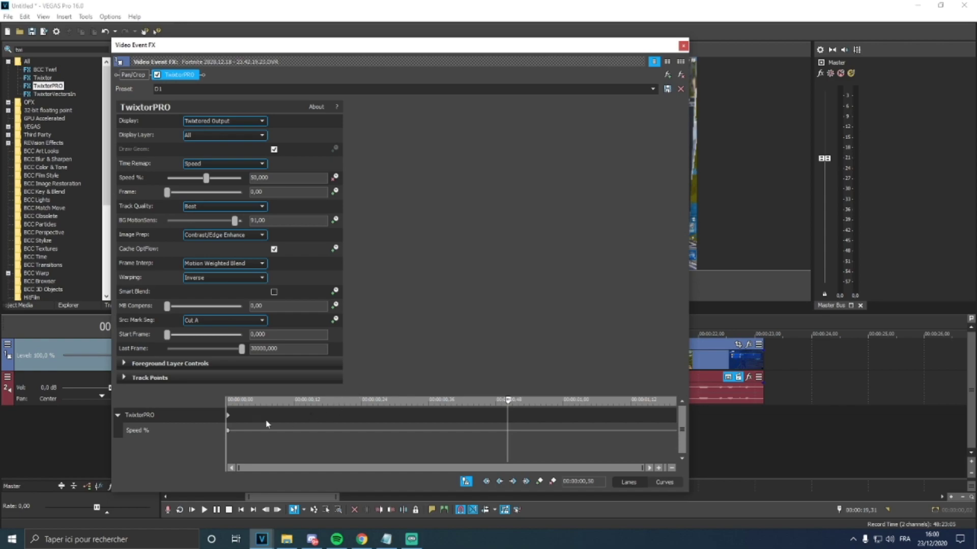
Add a TwixtorPRO speed keyframe of 100 % at 00:00:00,54 in the effect's timeline.
mouse_move(513, 406)
left_mouse_down()
mouse_move(679, 402)
mouse_move(514, 407)
mouse_move(529, 405)
left_mouse_up()
left_click(527, 406)
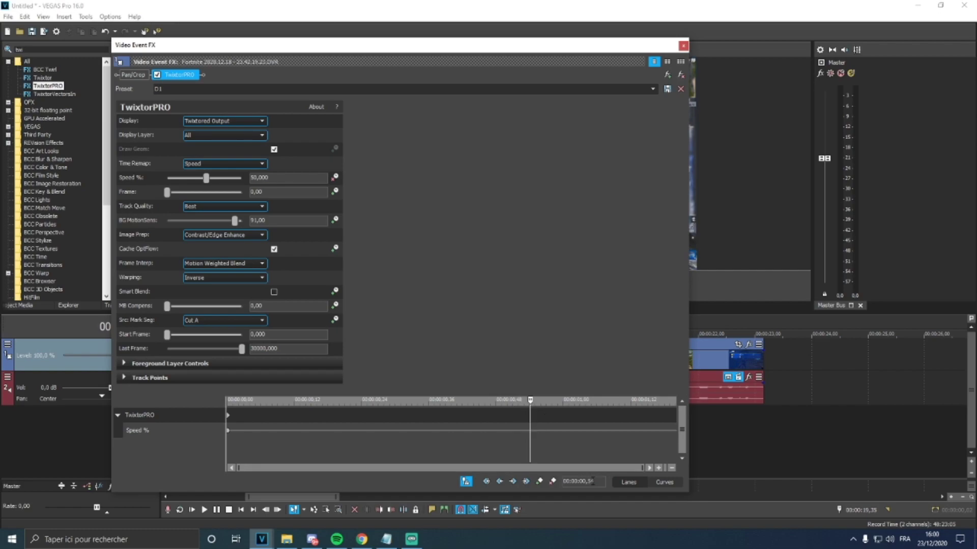
left_click(220, 176)
type("100")
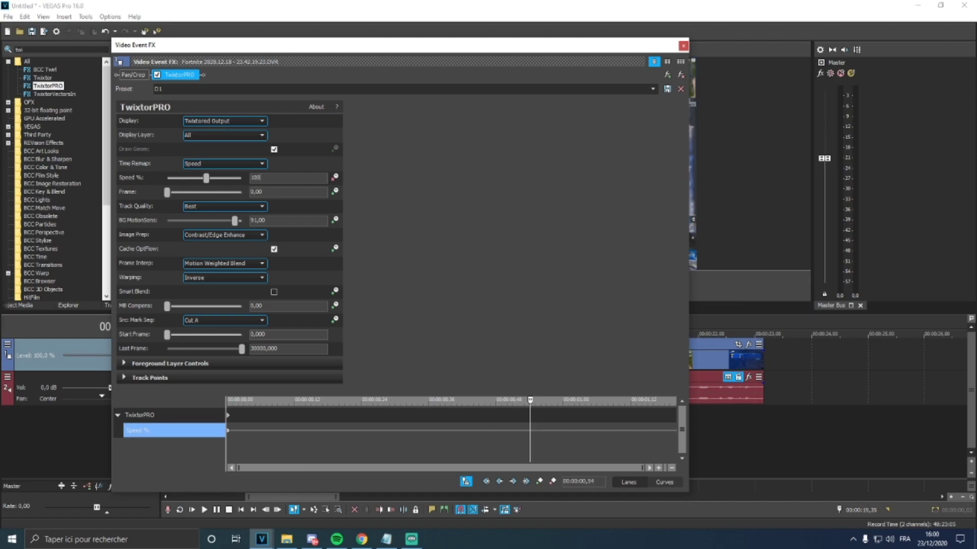
key("Return")
key("space")
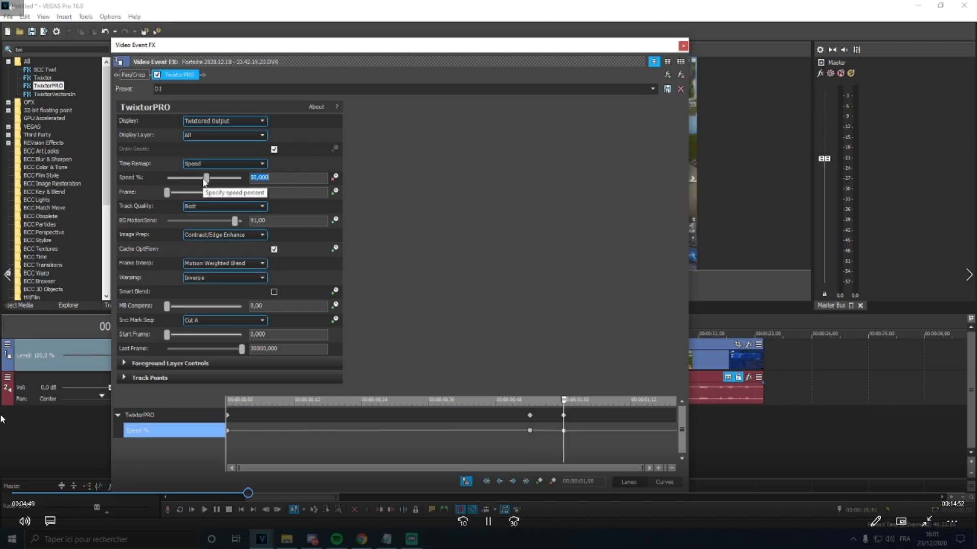
key("space")
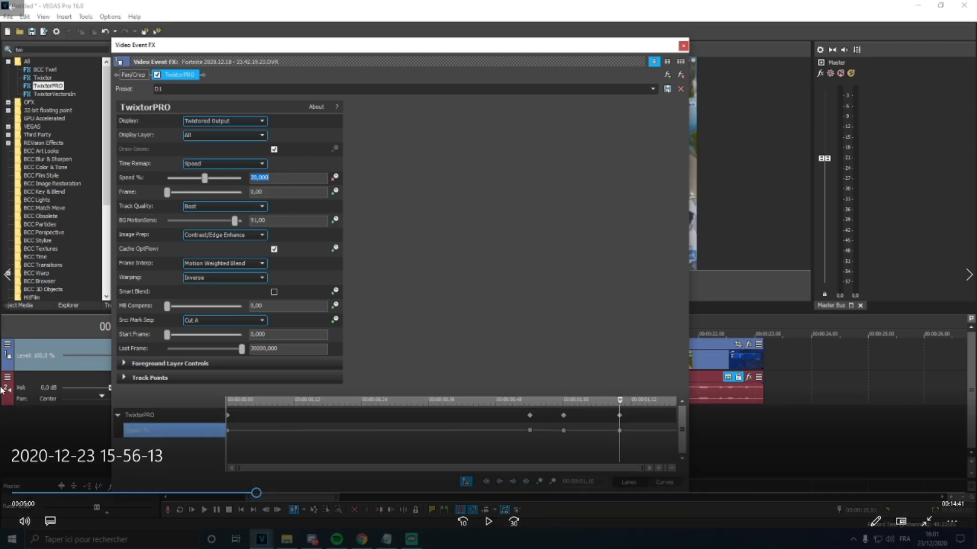
key("space")
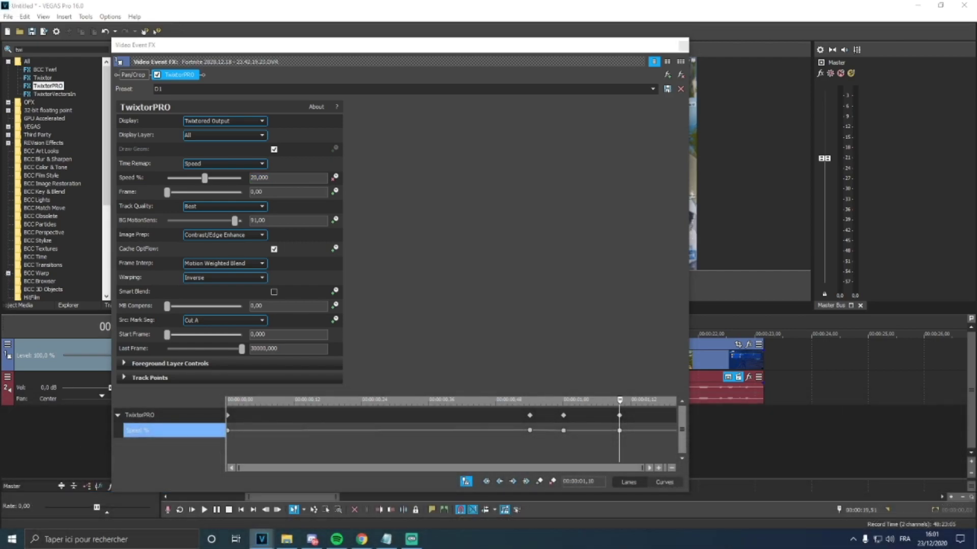
key("space")
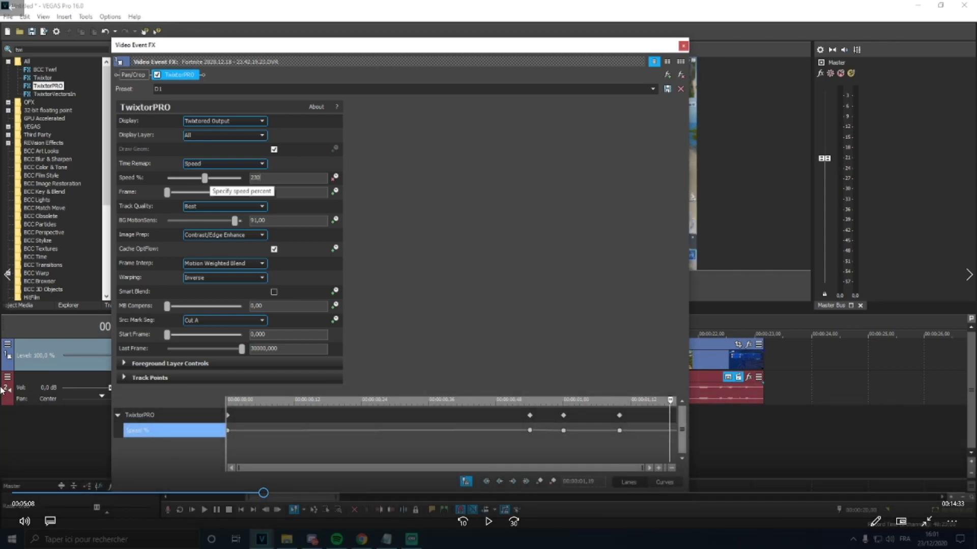
key("space")
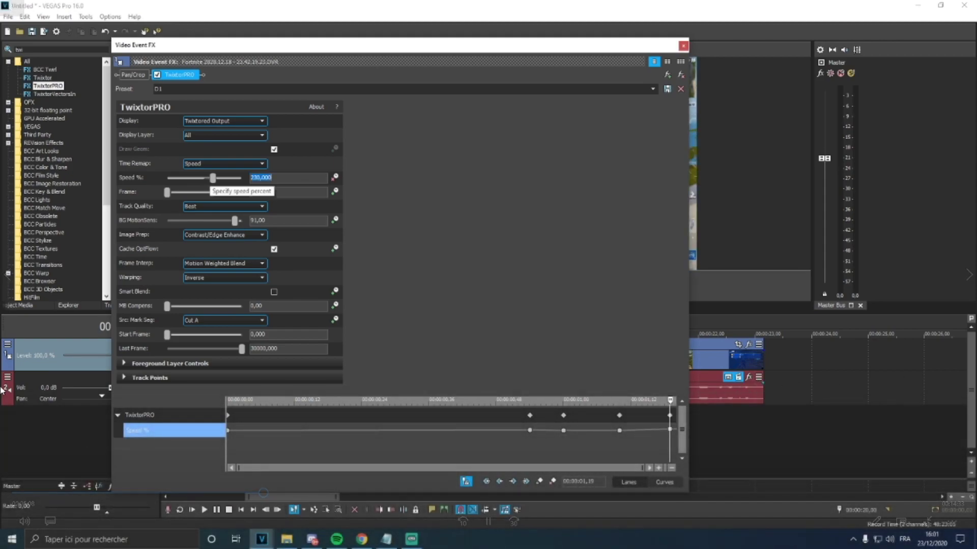
Close the event effects window, search the video effects for "color corr" and select Color Corrector (Secondary).
left_click(684, 47)
double_click(21, 49)
type("color corr")
left_click(71, 87)
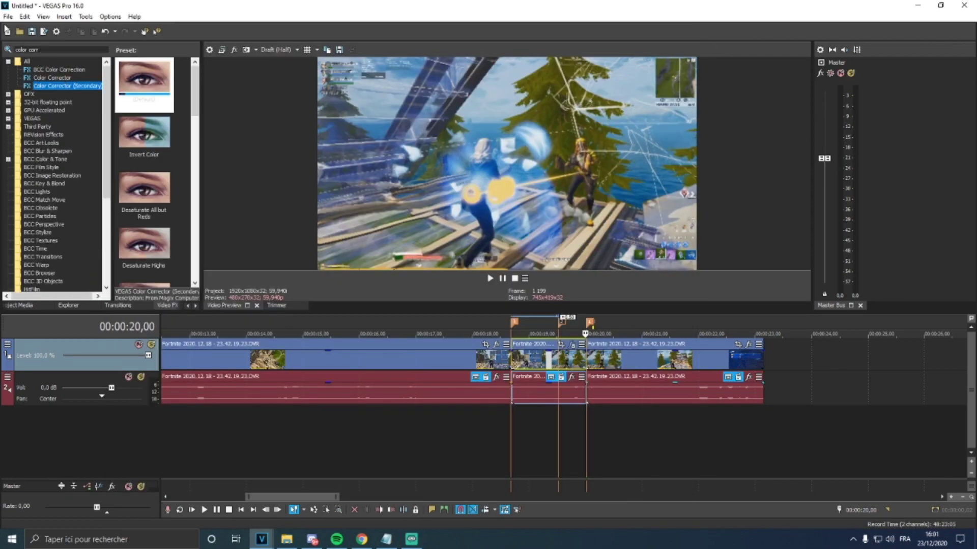
Save the project under the file name aaaaazaza in the Documents folder.
left_click(7, 17)
left_click(44, 81)
type("aaaaazaza")
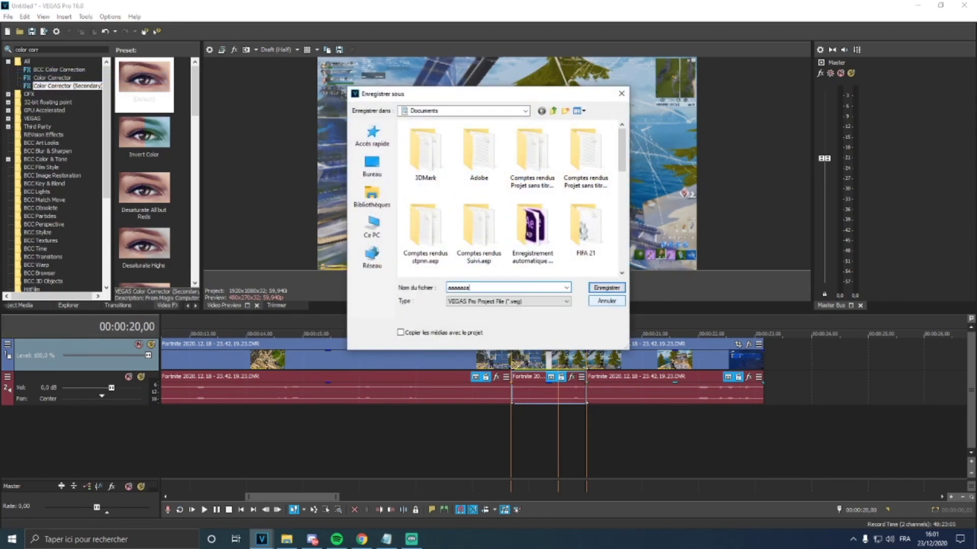
left_click(605, 288)
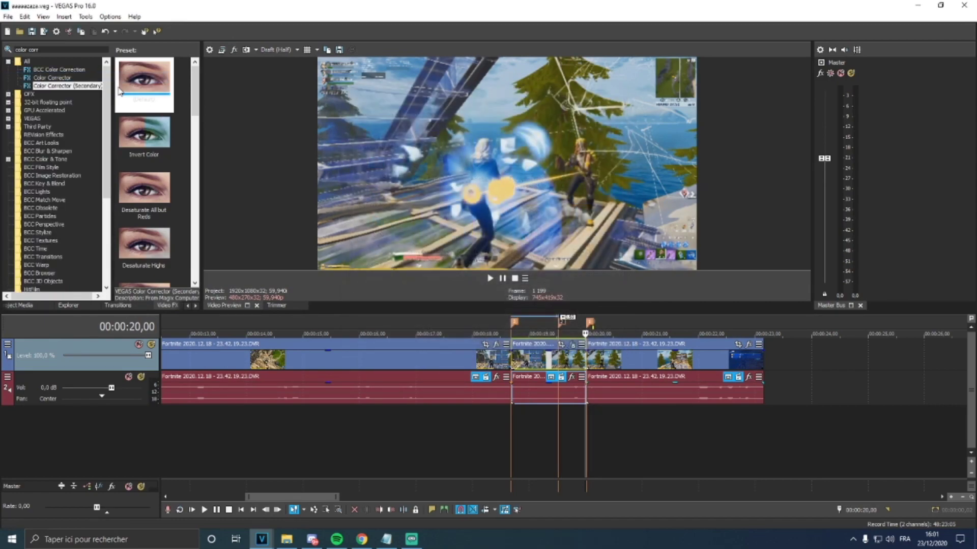
Apply the default Color Corrector (Secondary) preset to the short middle clip and show its custom controls.
left_click_drag(141, 84, 547, 369)
left_click(174, 107)
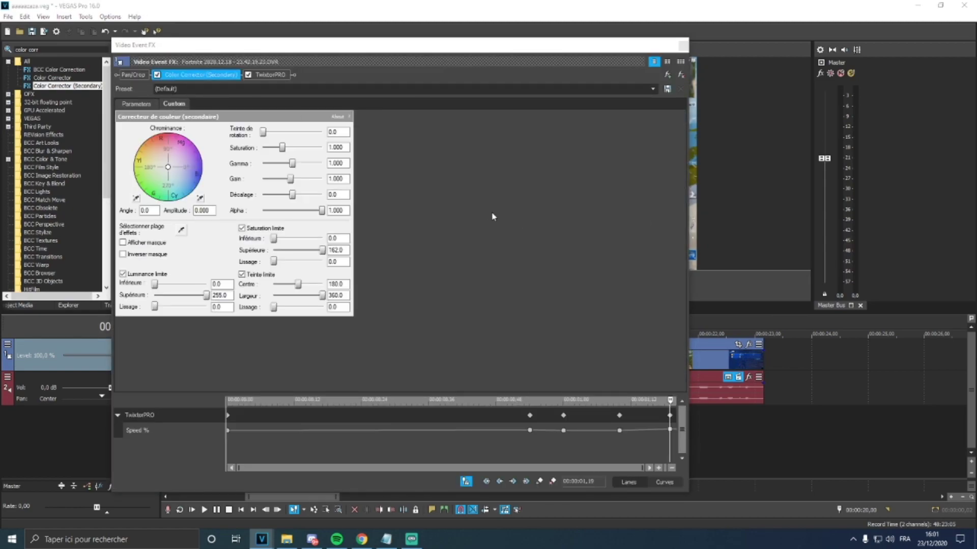
Narrow the event effects window and place it beside the video preview so the picture is uncovered.
left_click_drag(355, 44, 328, 56)
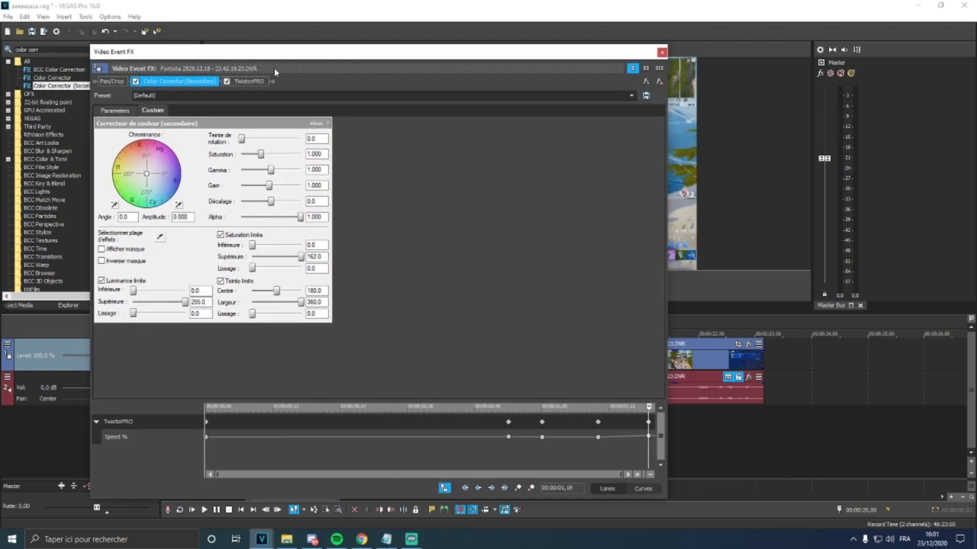
left_click_drag(275, 71, 193, 110)
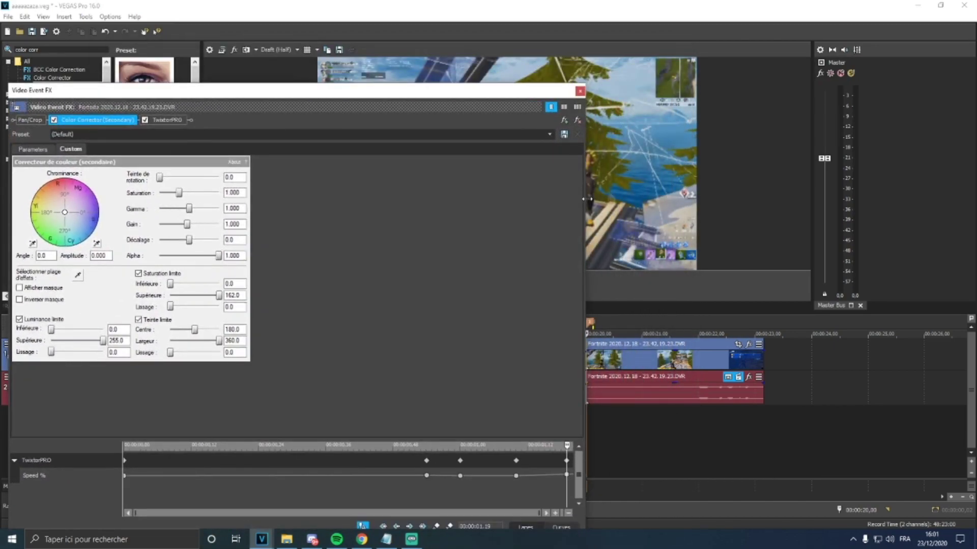
left_click_drag(586, 199, 301, 201)
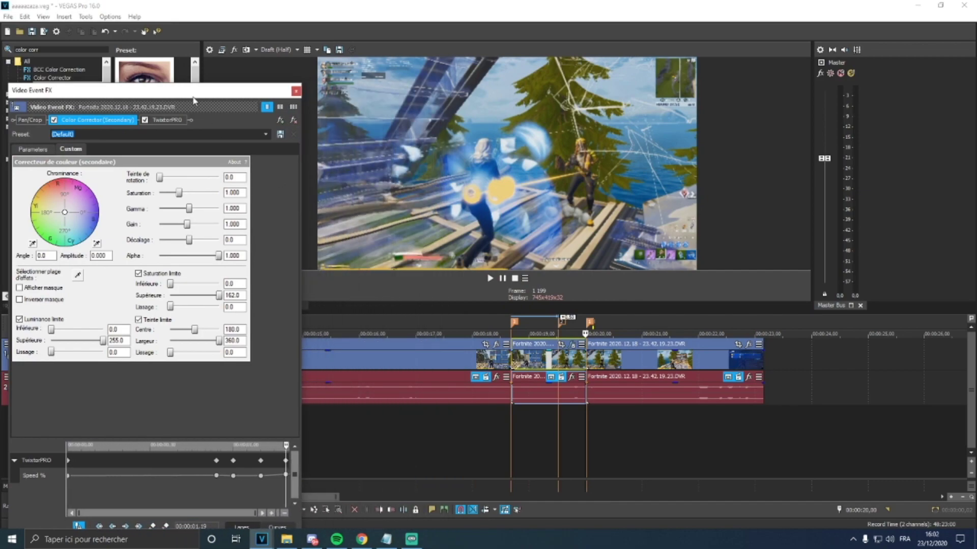
left_click_drag(193, 100, 206, 82)
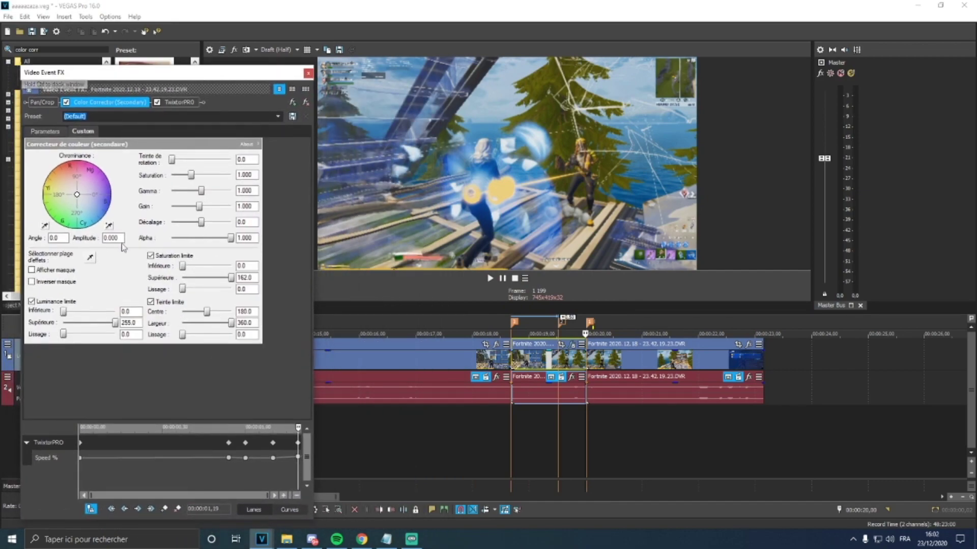
Sample the blue water as the effect range, invert the mask, and widen the luminance limits to 0–255 and saturation limits to 0–162.
left_click(643, 177)
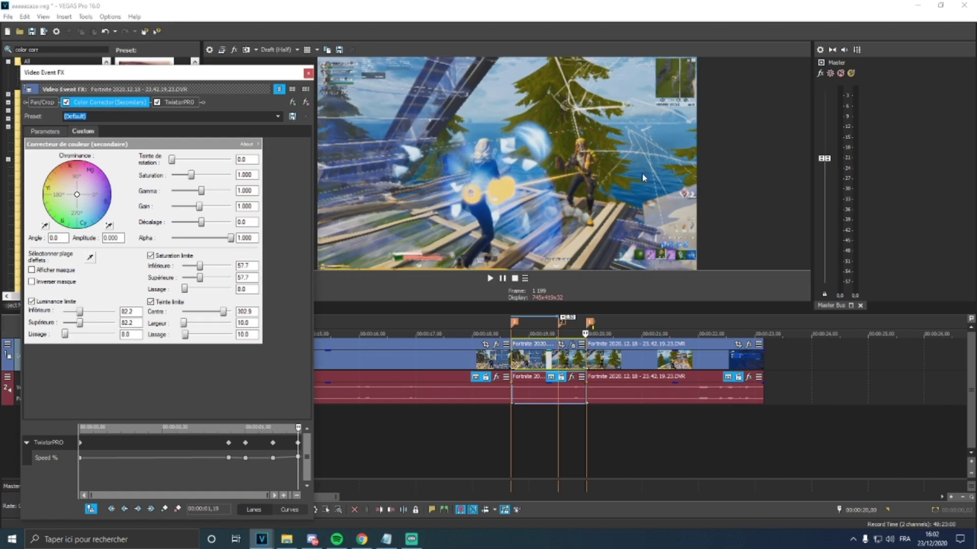
left_click(31, 283)
left_click_drag(80, 312, 133, 324)
left_click_drag(200, 267, 239, 278)
Reduce the corrector's saturation to 0, fine-tune the hue centre and close the effects window.
left_click_drag(191, 175, 136, 178)
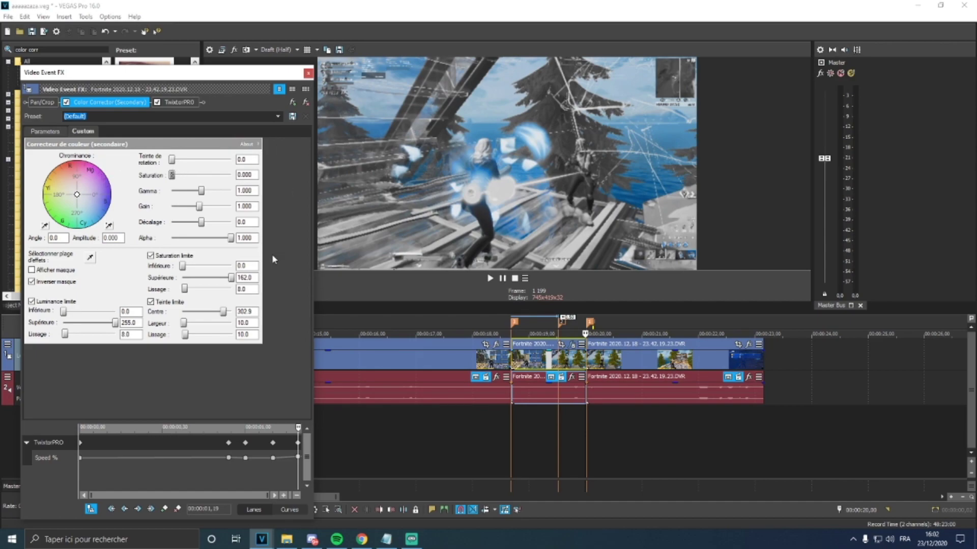
left_click_drag(223, 312, 224, 315)
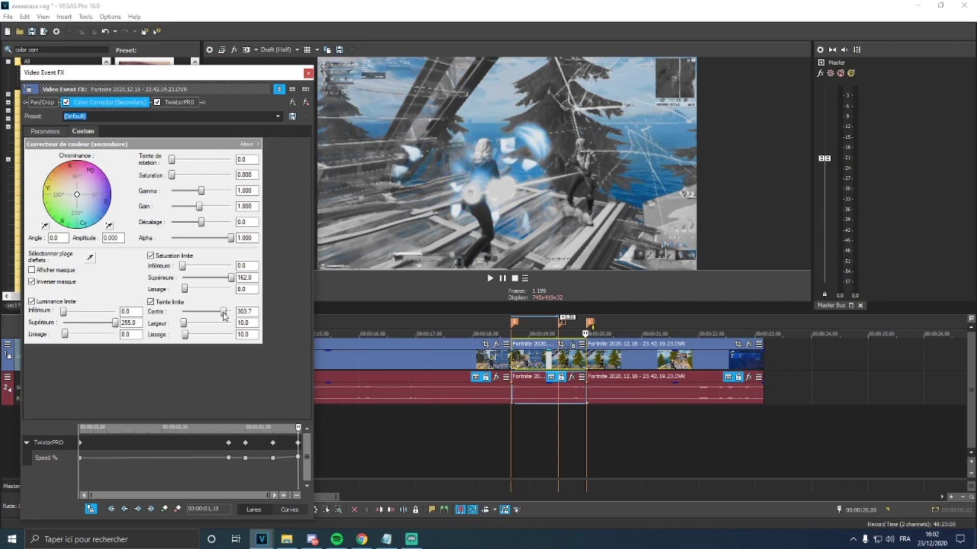
left_click(308, 73)
Apply a second default Color Corrector (Secondary) to the middle clip and enable animation for its saturation and gamma.
left_click_drag(147, 90, 560, 362)
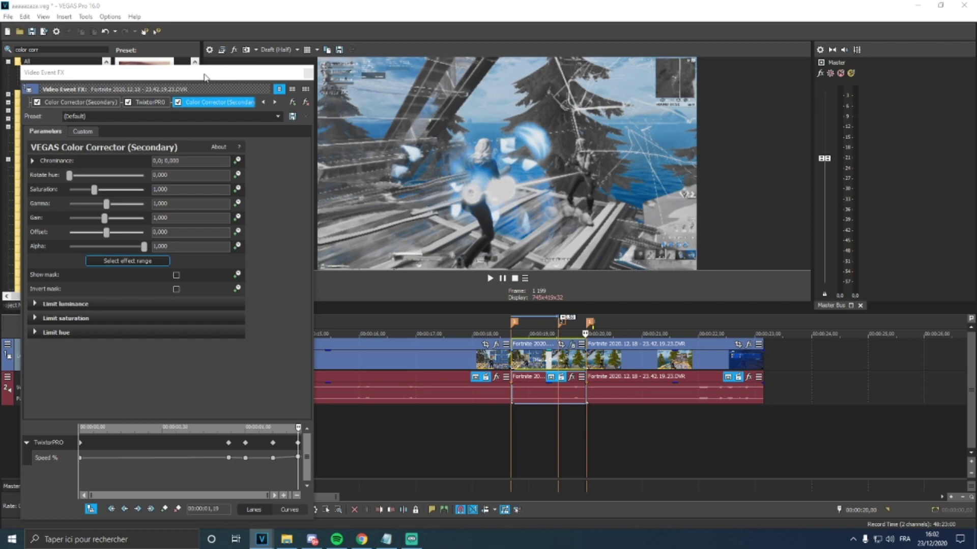
left_click_drag(206, 76, 287, 77)
left_click(318, 188)
left_click(318, 203)
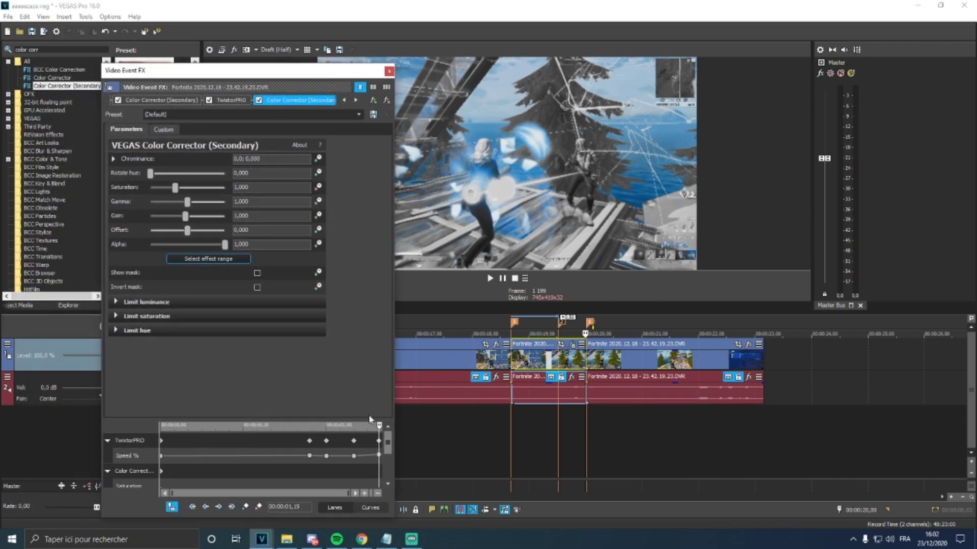
Add a keyframe for the second corrector at 00:00:00,47 and set its saturation to 3,000 at 00:00:00,49.
scroll(391, 462, "down", 1)
scroll(392, 463, "down", 1)
left_click(291, 427)
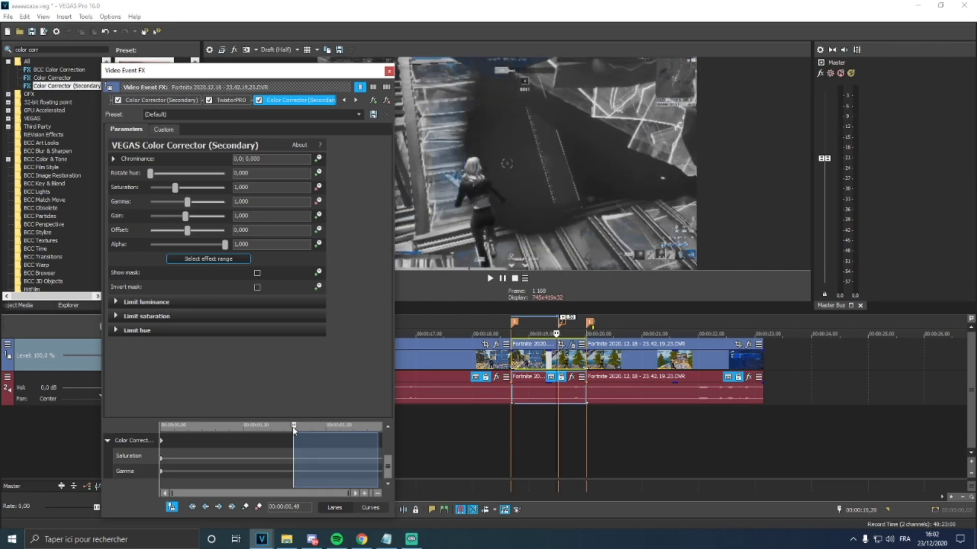
left_click(245, 507)
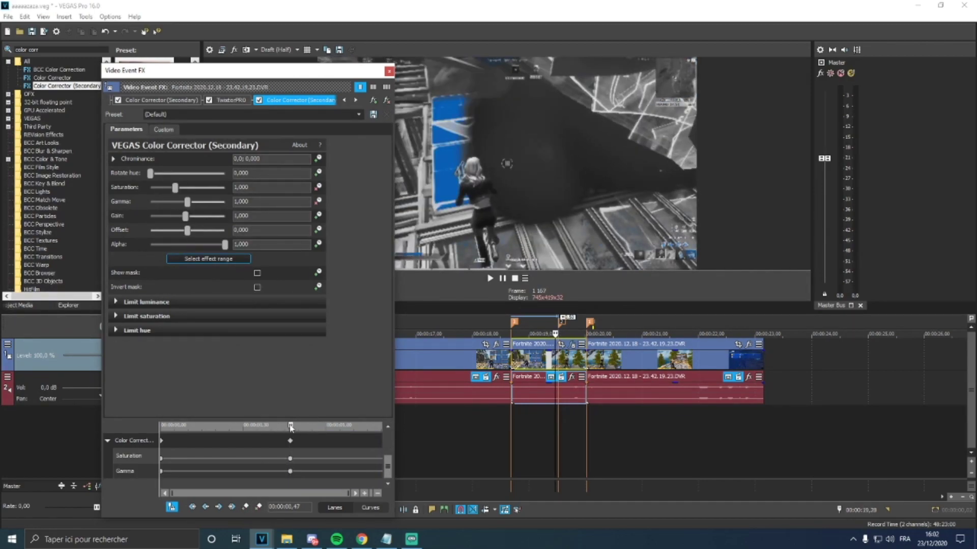
left_click_drag(291, 427, 297, 429)
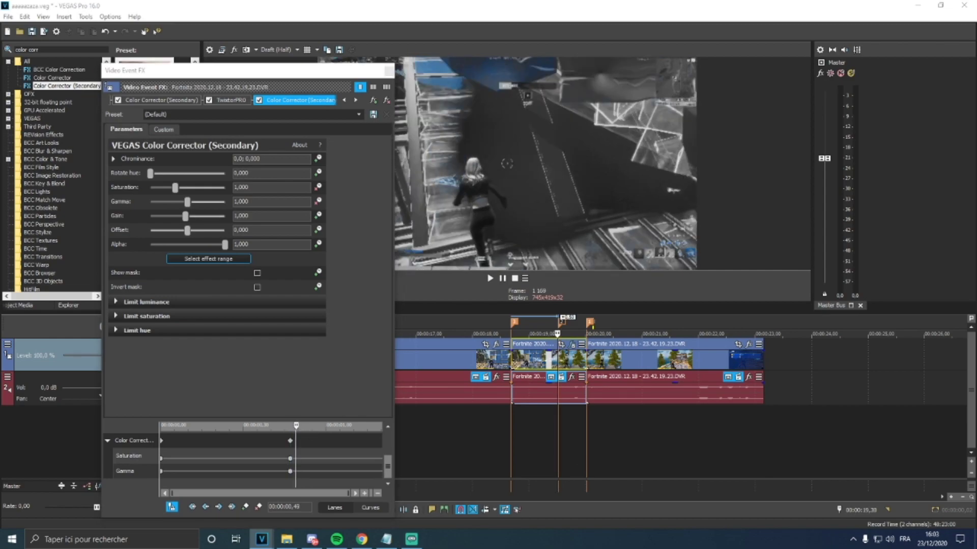
left_click_drag(175, 187, 255, 187)
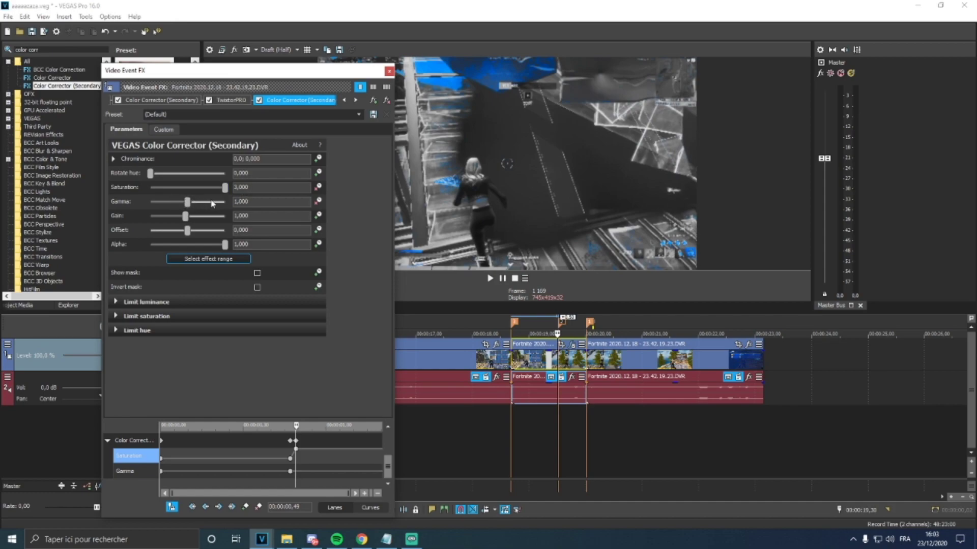
Set the second corrector's gamma to 0,259 at 00:00:00,49, return saturation and gamma to 1,000 at 00:00:01,19, and save the project.
left_click_drag(187, 202, 163, 207)
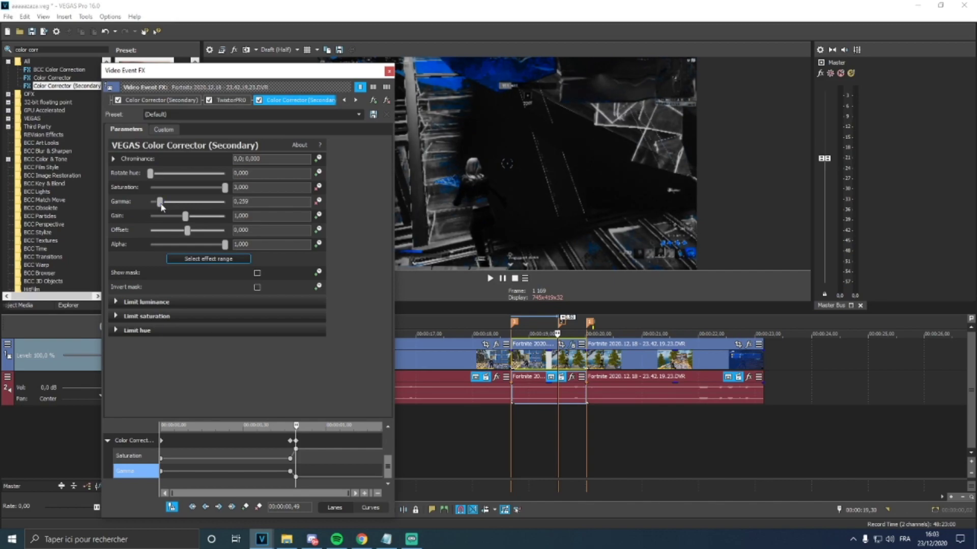
left_click_drag(296, 425, 379, 427)
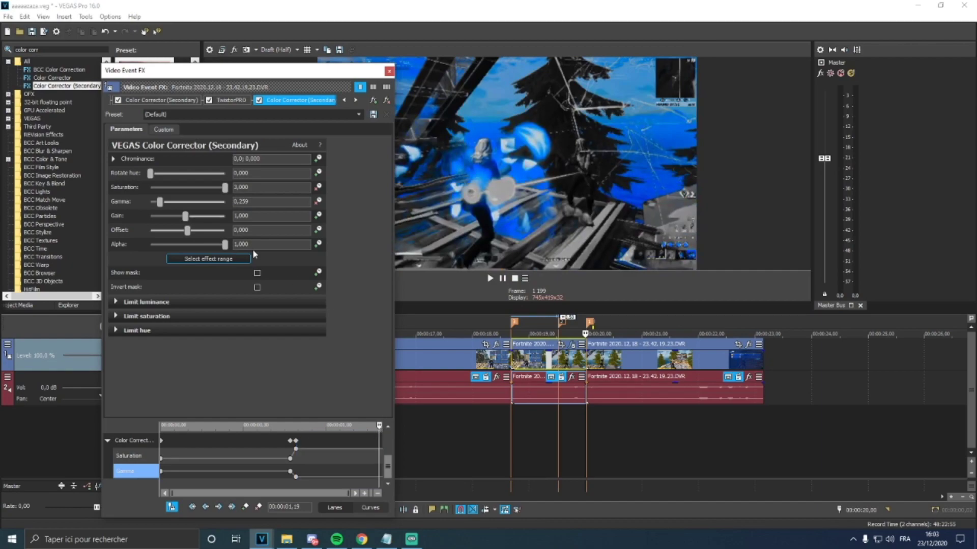
left_click_drag(249, 188, 232, 189)
type("1")
key("Return")
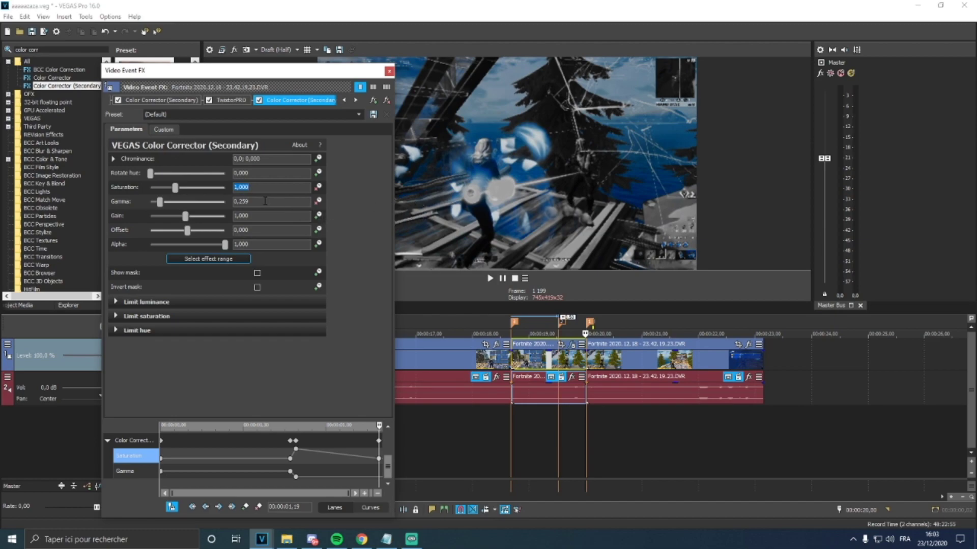
left_click(265, 201)
type("1")
key("Return")
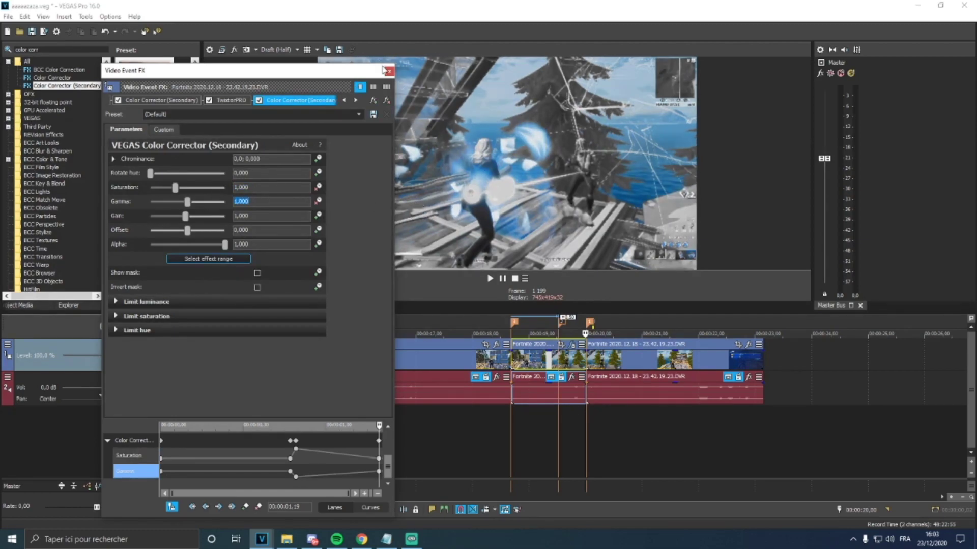
left_click(388, 71)
left_click(8, 17)
left_click(21, 66)
Apply a third default Color Corrector (Secondary) to the middle clip and set its hue rotation to 161.
left_click_drag(159, 80, 530, 360)
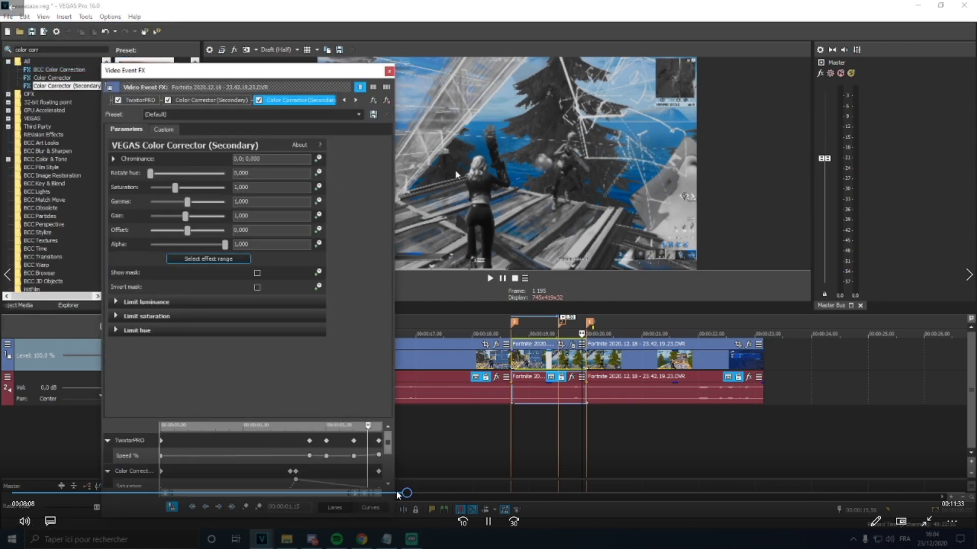
left_click(242, 173)
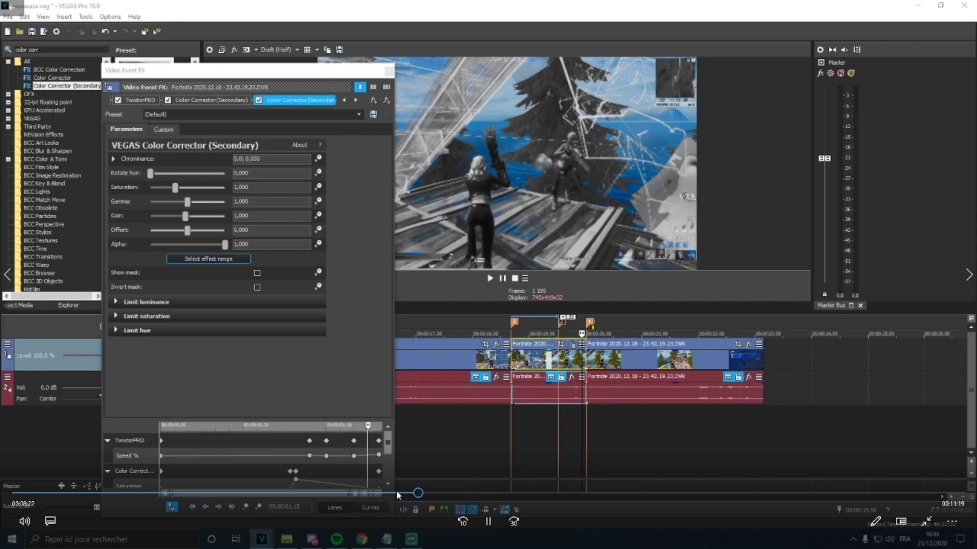
left_click(263, 172)
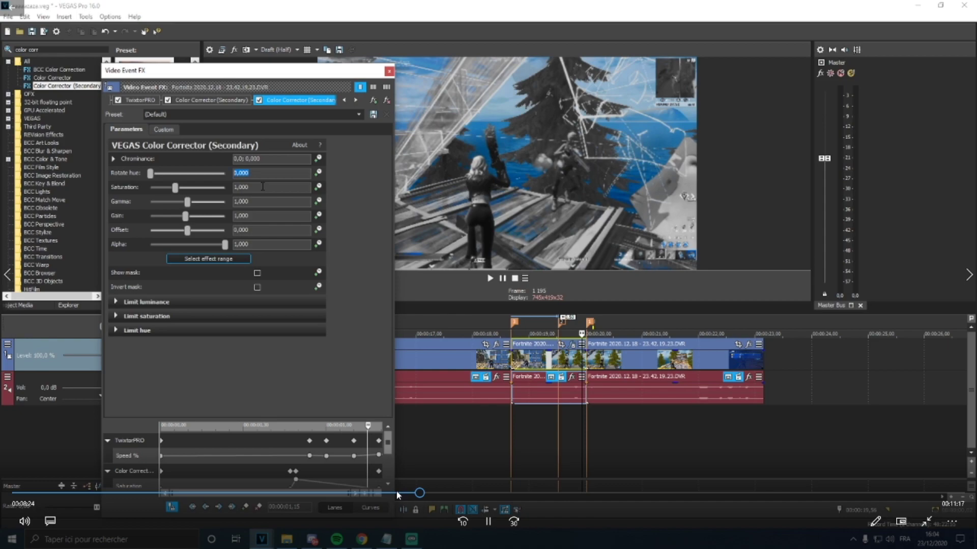
type("161")
key("Return")
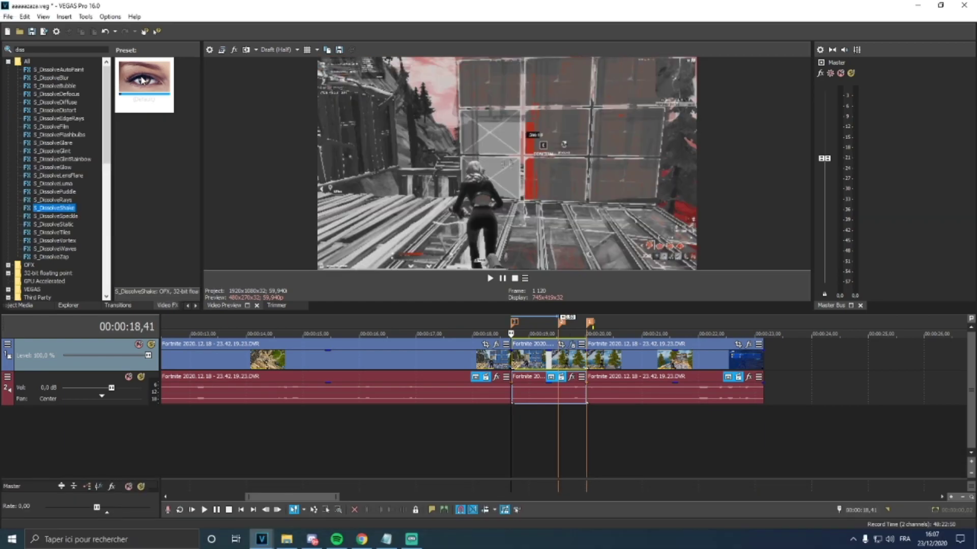
Apply the default S_DissolveShake effect to the middle clip and set its dissolve amount to 0,230.
left_click_drag(144, 84, 535, 359)
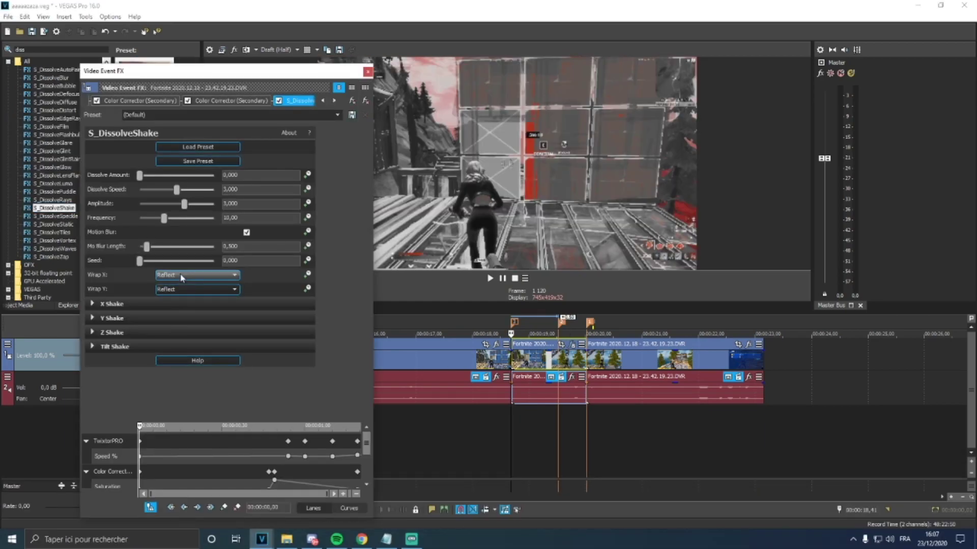
left_click(183, 277)
left_click(183, 277)
left_click(174, 291)
left_click(174, 291)
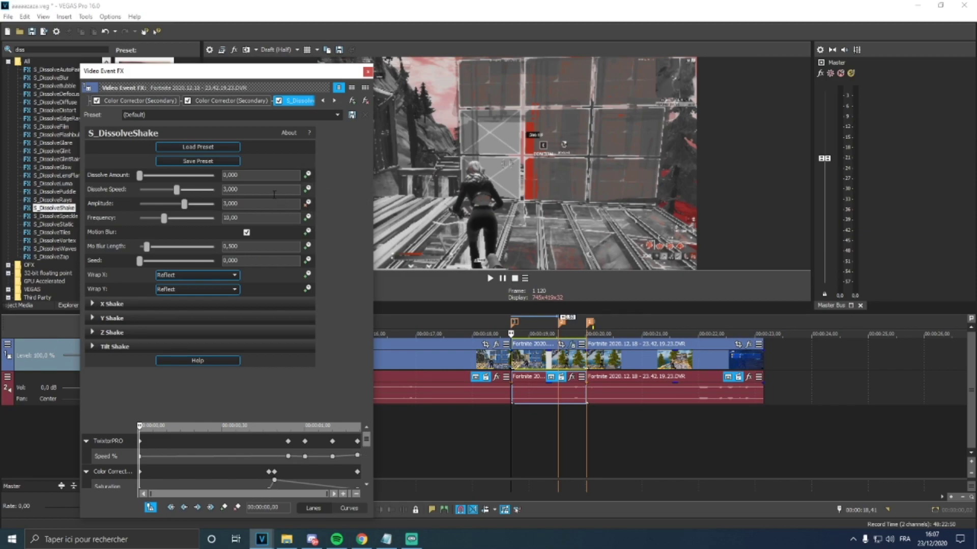
key("Return")
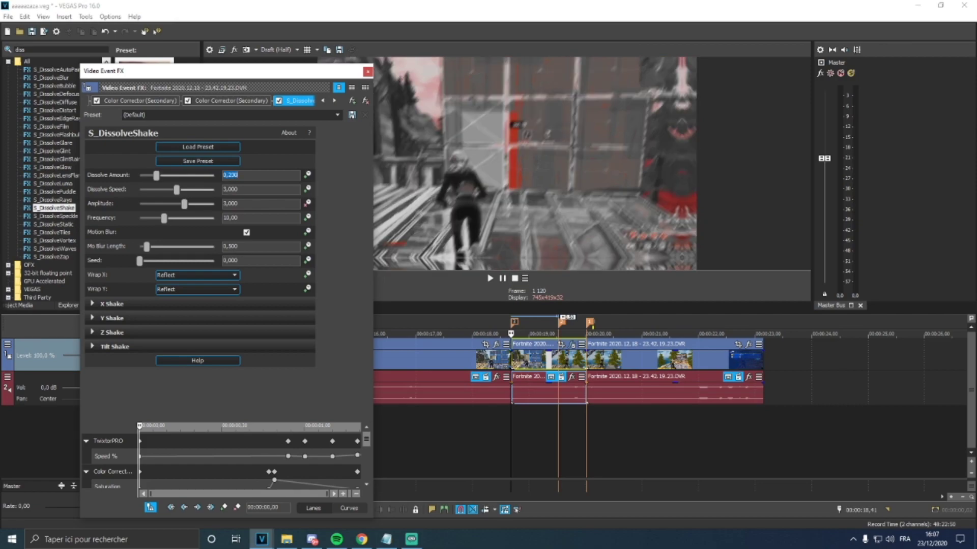
Set the shake's amplitude to 4,000, frequency to 20,00 and motion blur length to 2,500.
left_click_drag(227, 205, 188, 205)
type("4")
key("Return")
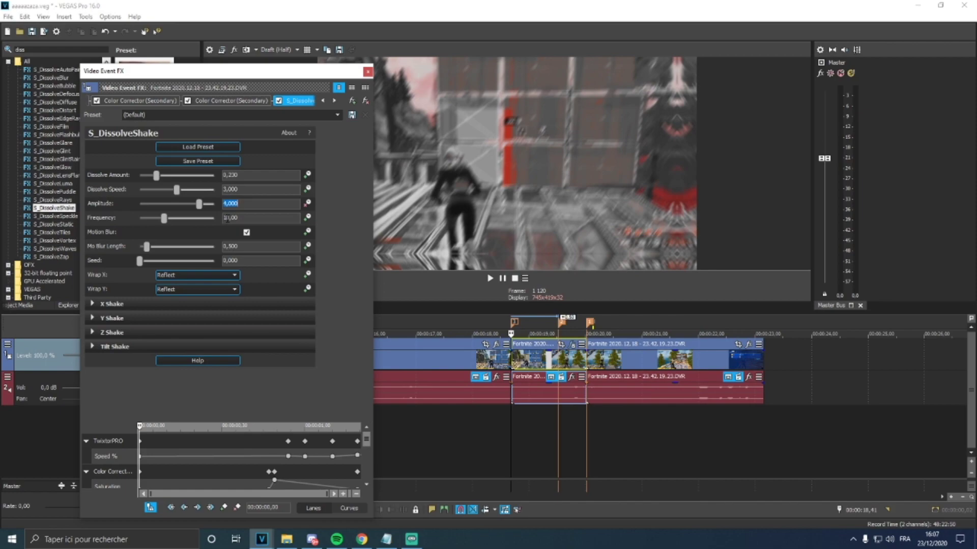
type("2")
key("Return")
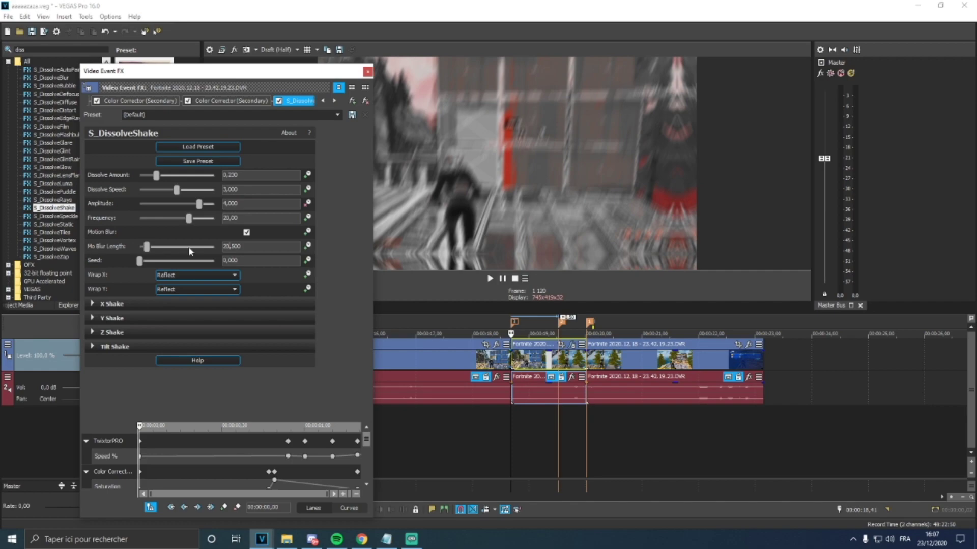
type("2,500")
key("Return")
Add a shake amplitude keyframe of 0,000 at 00:00:00,24.
left_click_drag(141, 427, 207, 431)
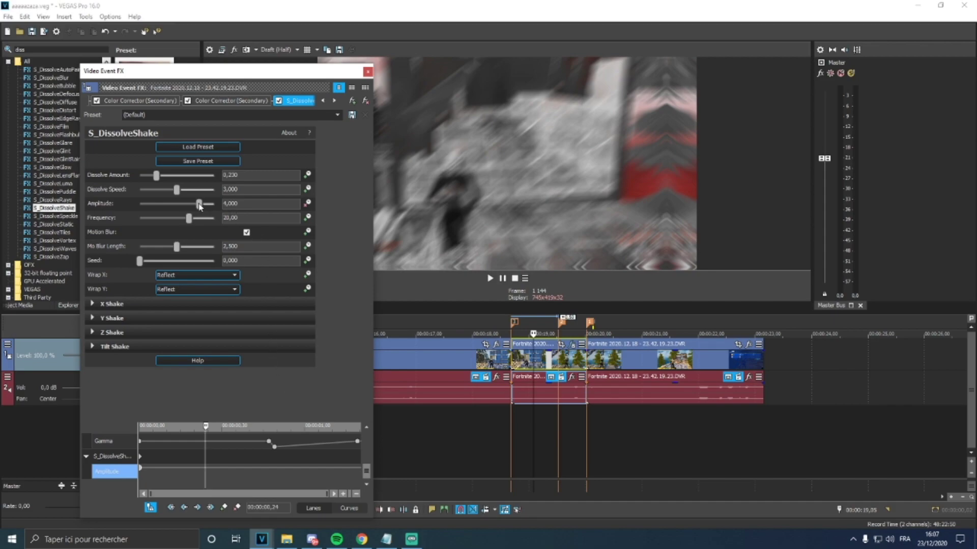
type("0")
key("Return")
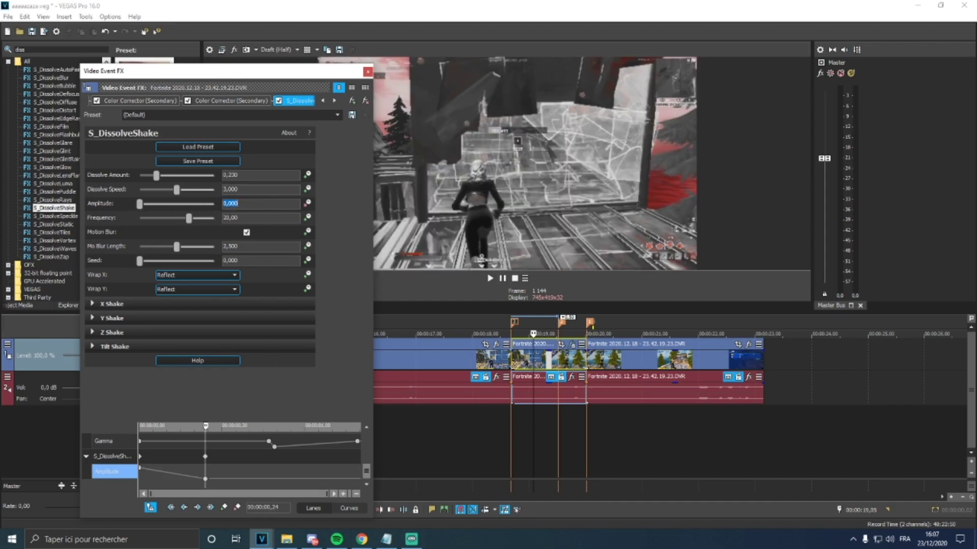
left_click(249, 215)
type("0")
key("Return")
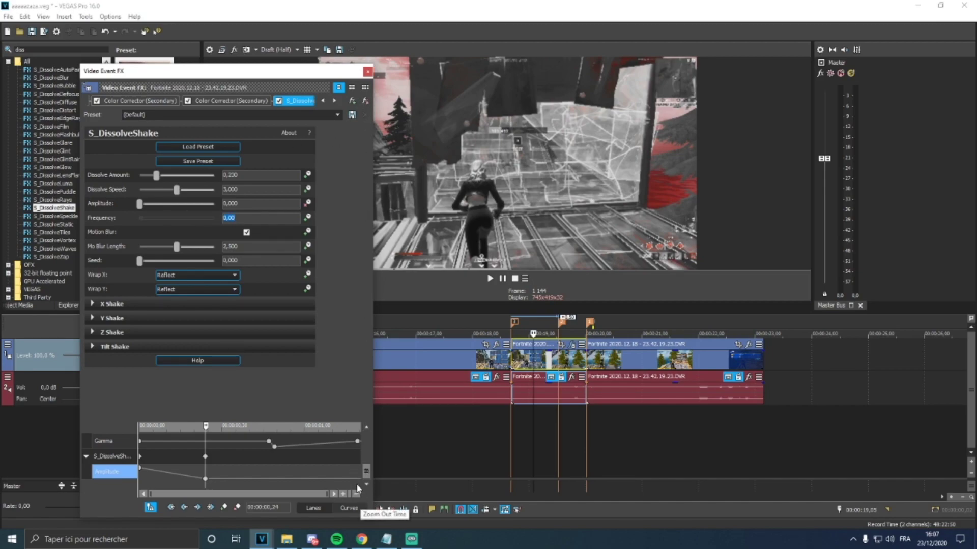
Animate the shake's frequency from 20,00 at the clip start to 0,10 at 00:00:00,24 and close the effects window.
left_click(308, 218)
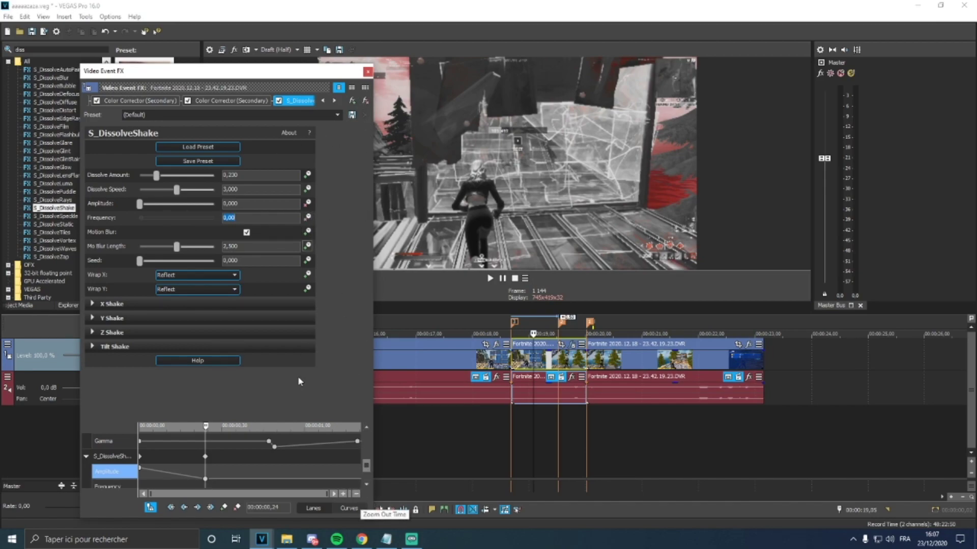
left_click_drag(369, 469, 369, 477)
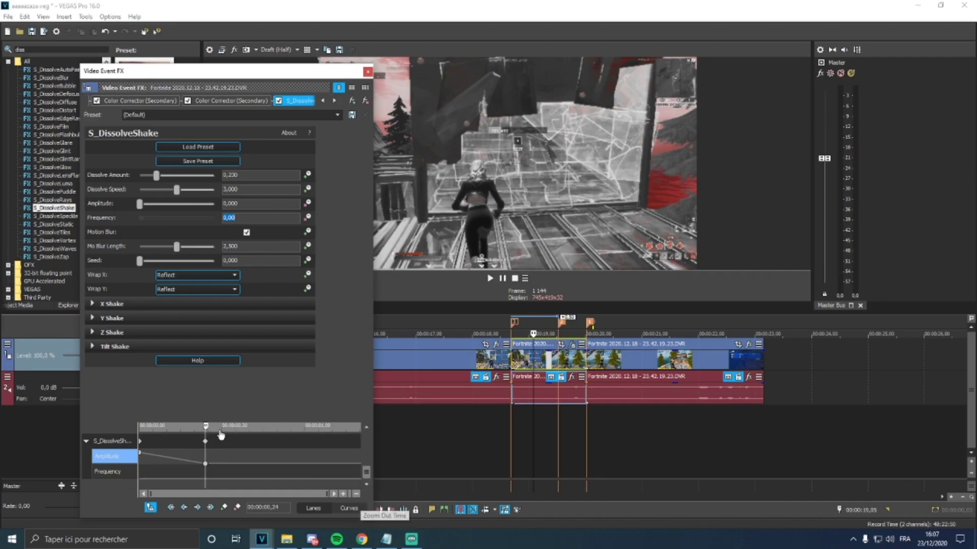
left_click_drag(205, 426, 76, 414)
left_click(249, 220)
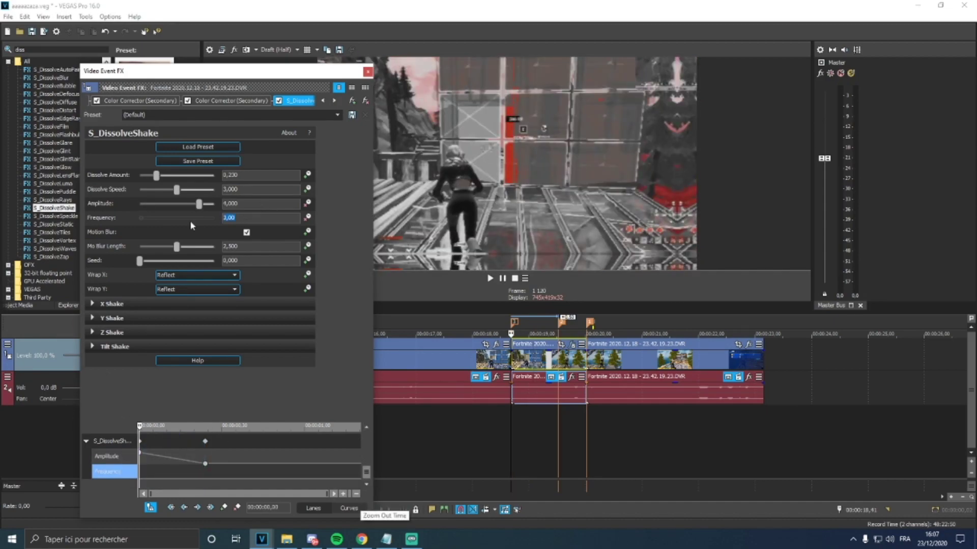
key("Return")
left_click_drag(141, 429, 205, 429)
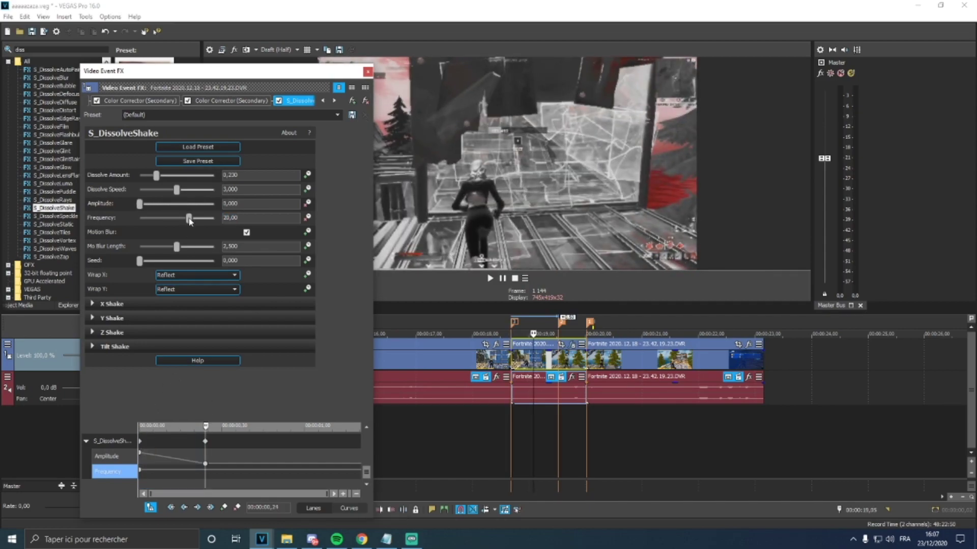
left_click_drag(190, 221, 127, 225)
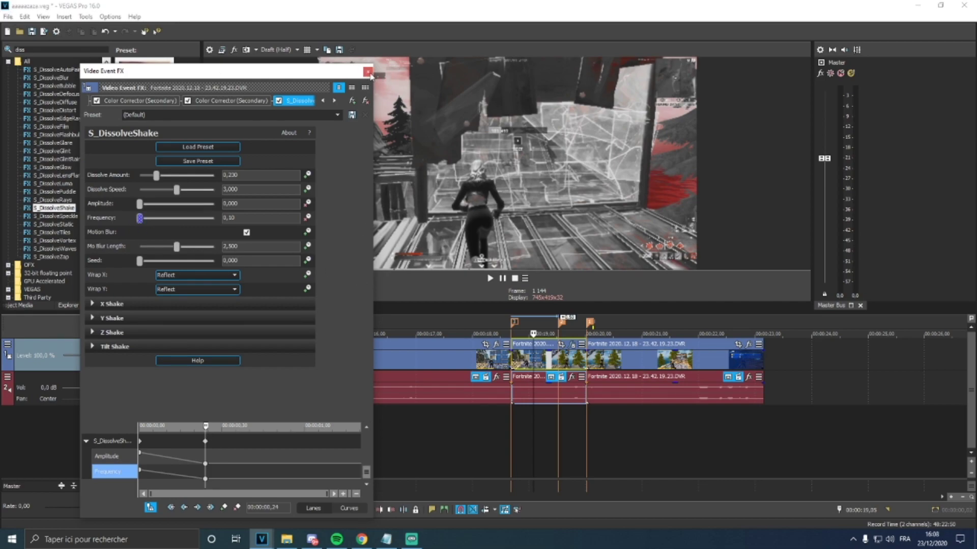
left_click(367, 71)
Add a Pan/Crop position keyframe to the middle clip at 00:00:00,49 and set its interpolation to Fast.
left_click(561, 344)
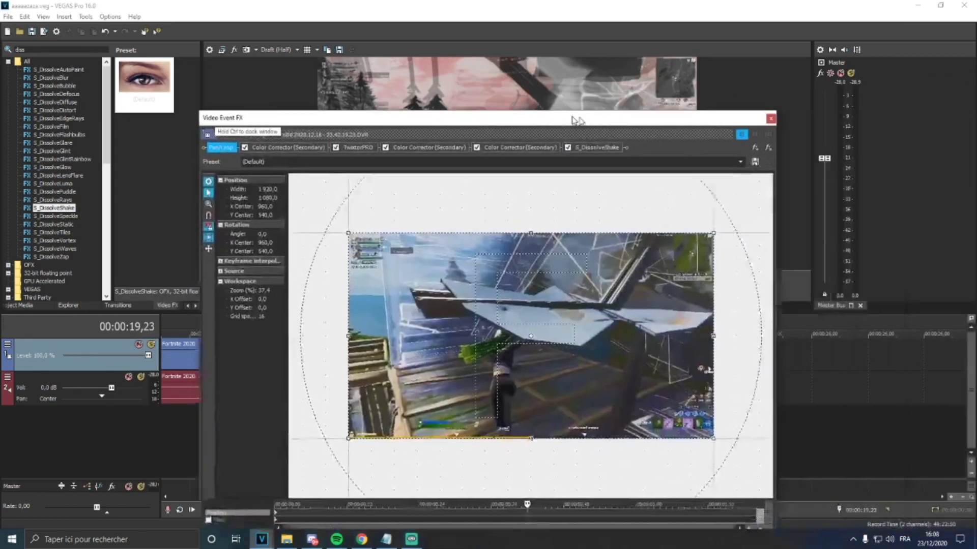
left_click_drag(572, 120, 490, 89)
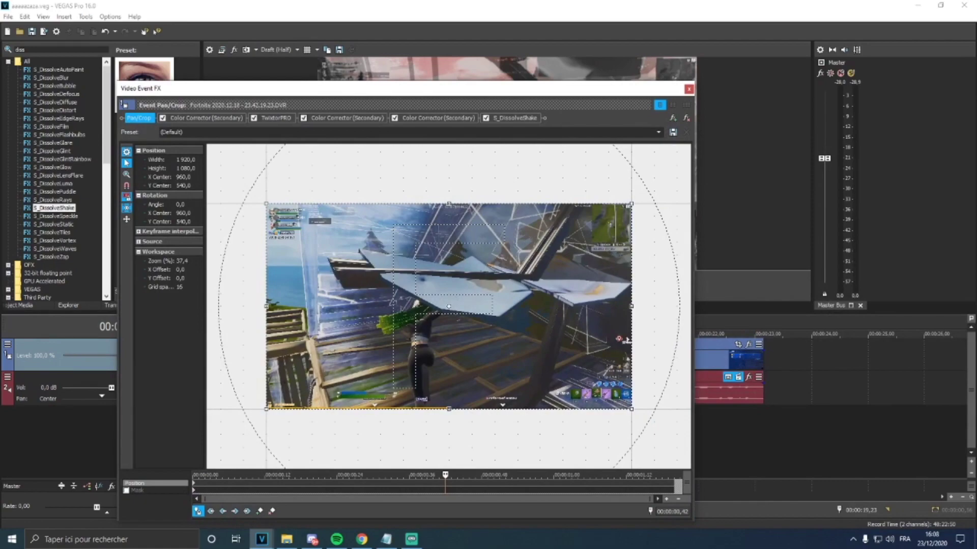
key("alt+Tab")
left_click_drag(539, 89, 505, 51)
left_click(448, 440)
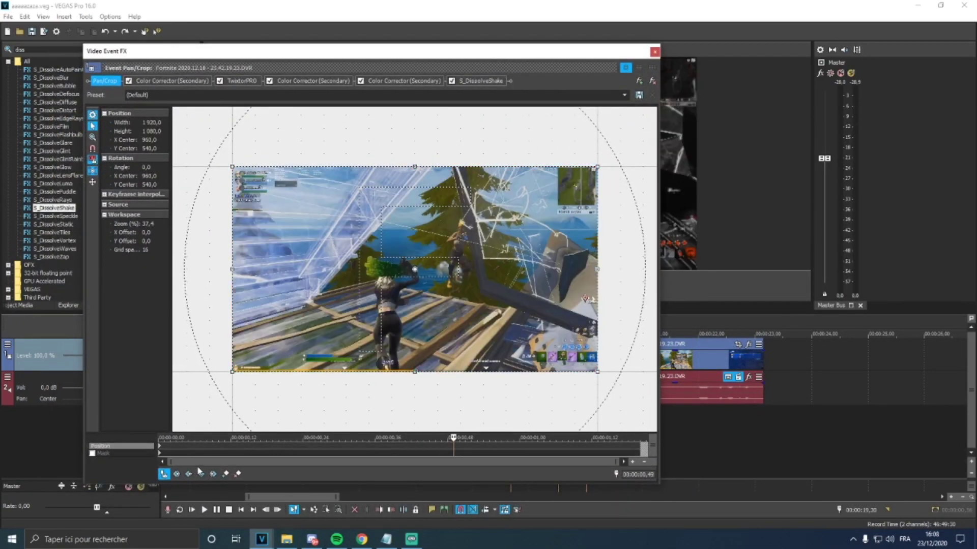
right_click(454, 446)
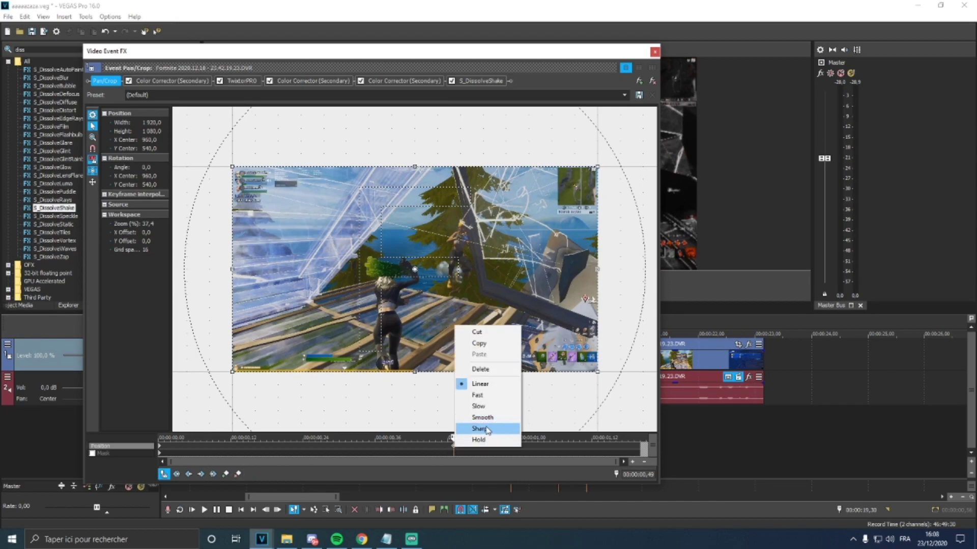
left_click(477, 395)
Reduce the Pan/Crop height to slightly under 919,5 at 00:00:01,18, close the window and play back the edited section.
left_click_drag(454, 437, 632, 450)
left_click_drag(416, 372, 417, 356)
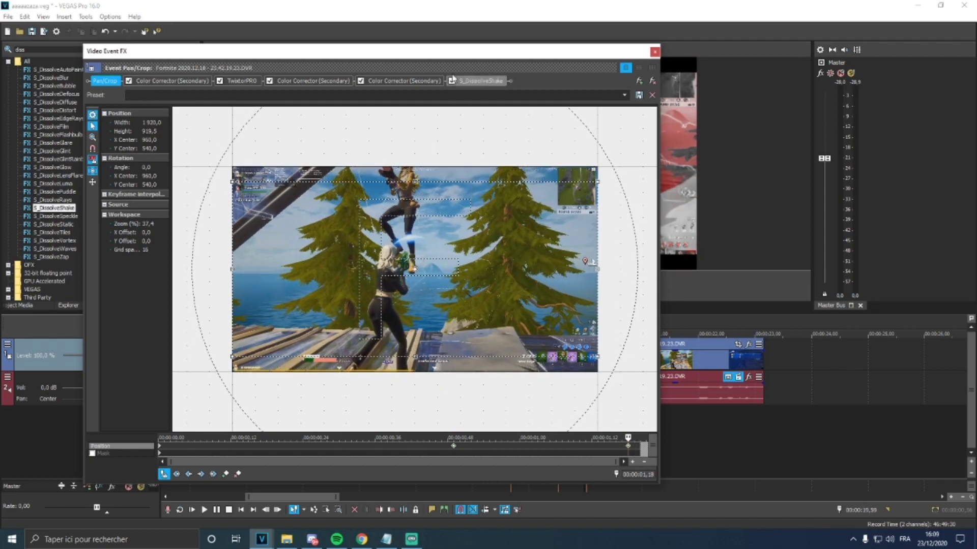
left_click_drag(455, 52, 239, 77)
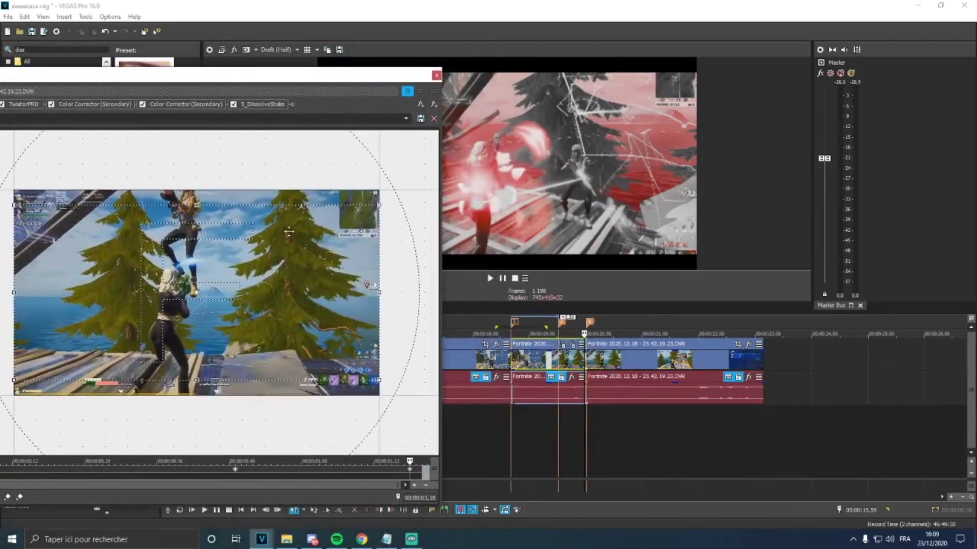
left_click_drag(202, 380, 199, 377)
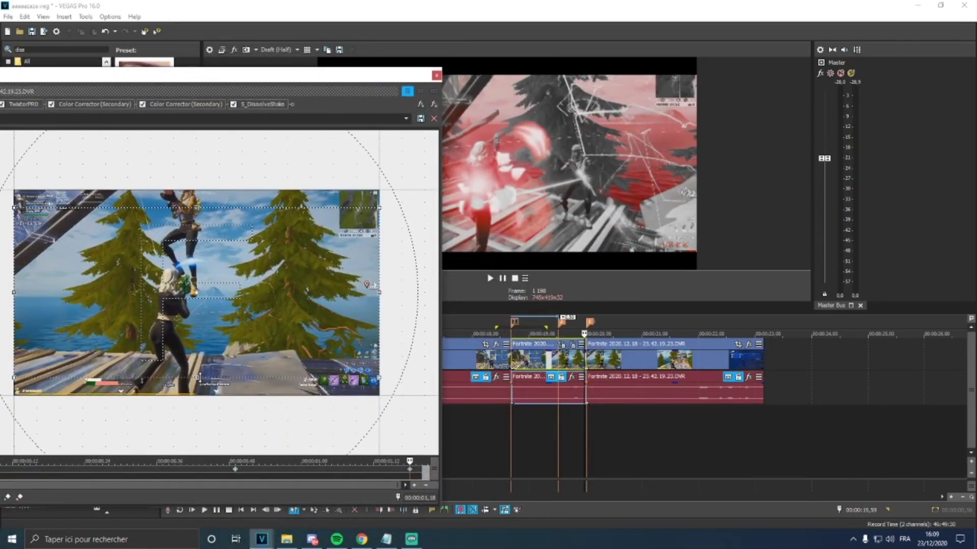
left_click(437, 75)
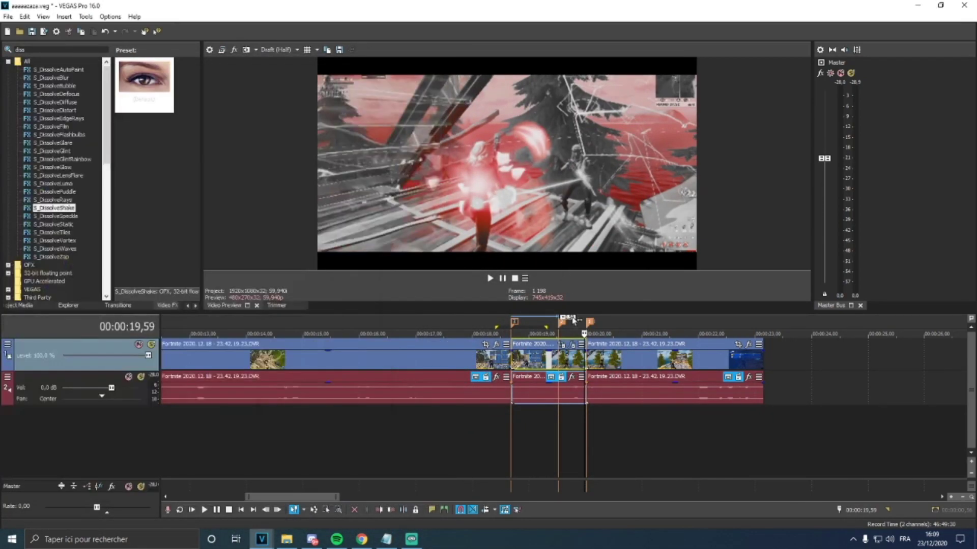
left_click(536, 319)
key("space")
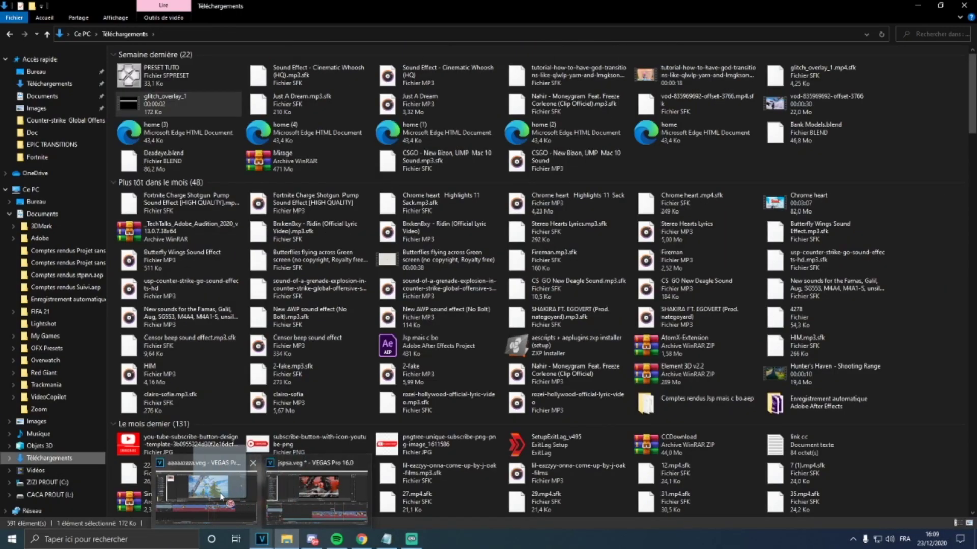
Bring glitch_overlay_1 from the downloads folder onto the timeline after the last clip and delete its audio part.
left_click_drag(222, 496, 786, 377)
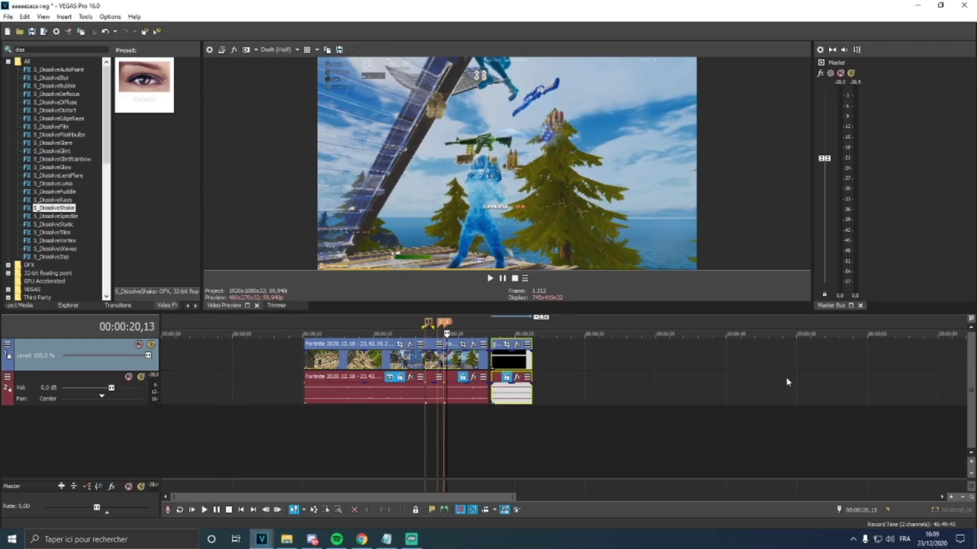
left_click(516, 365)
left_click(511, 396)
right_click(523, 395)
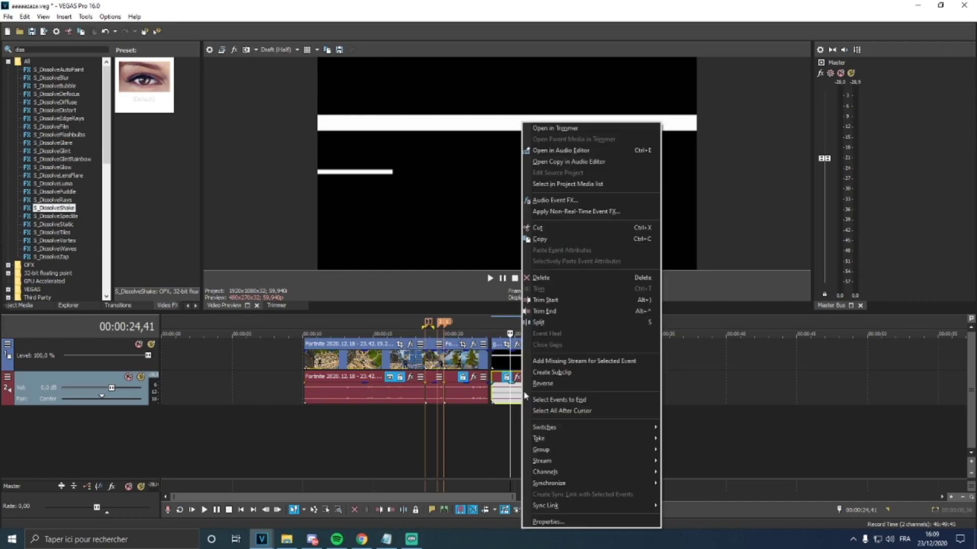
left_click(541, 278)
Insert a new video track and move the glitch overlay onto it above the middle clip.
left_click(63, 16)
left_click(81, 68)
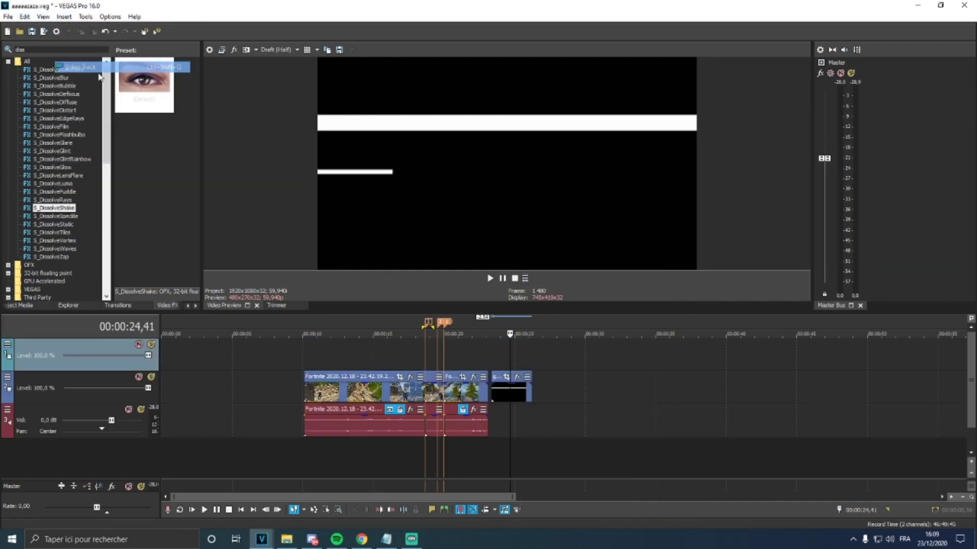
left_click_drag(501, 392, 431, 356)
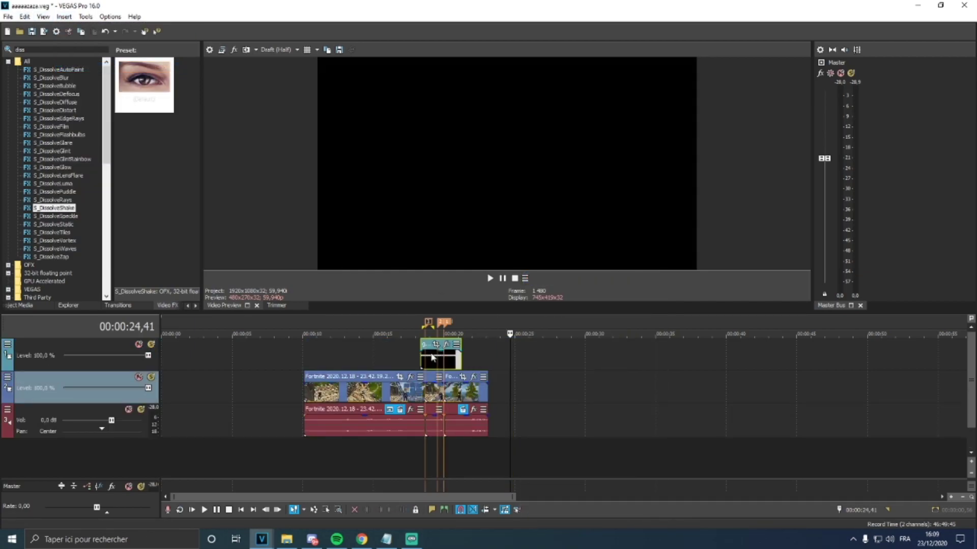
Change the compositing mode of the glitch overlay's track so the footage below shows through the overlay's black areas.
left_click(502, 279)
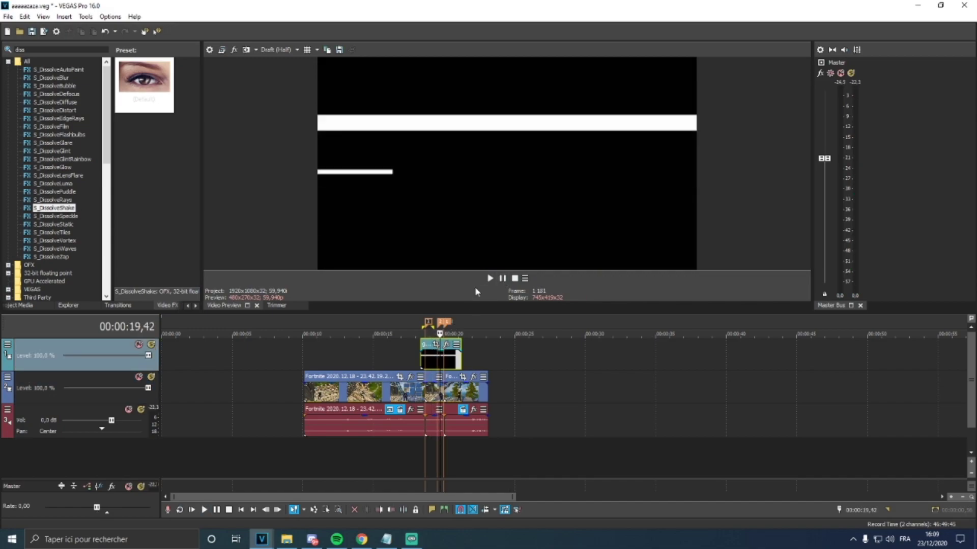
left_click(10, 349)
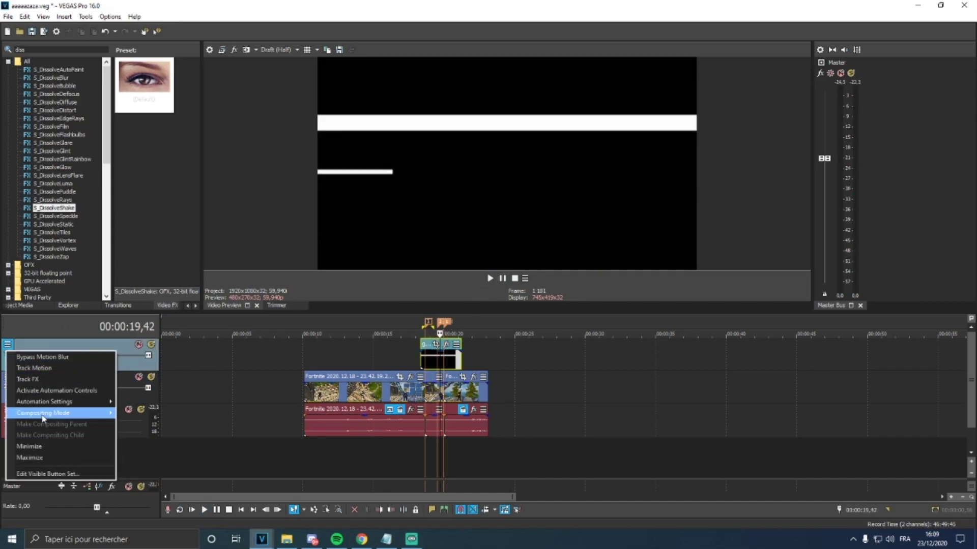
mouse_move(102, 413)
left_click(134, 323)
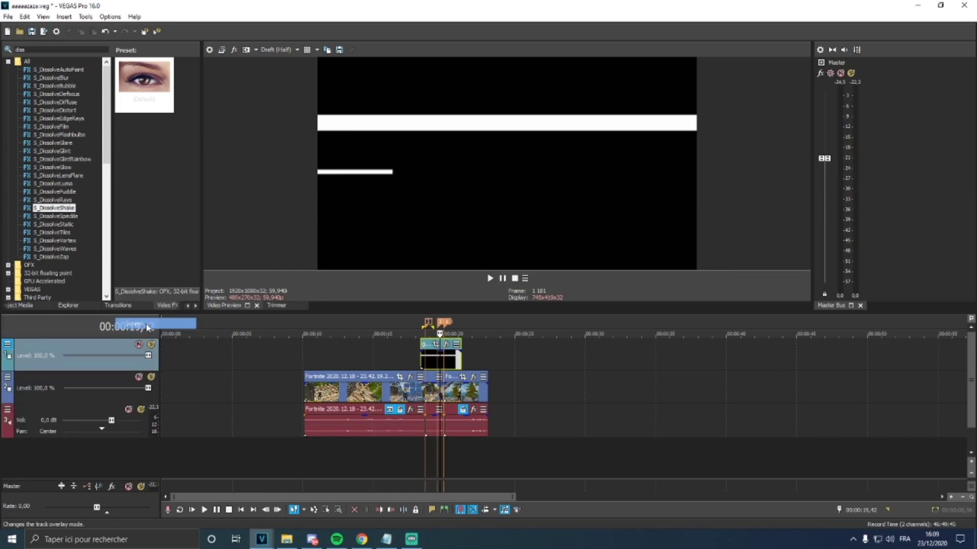
Trim the start of the glitch overlay to the marker at 00:00:19,31.
left_click(440, 361)
scroll(440, 361, "up", 3)
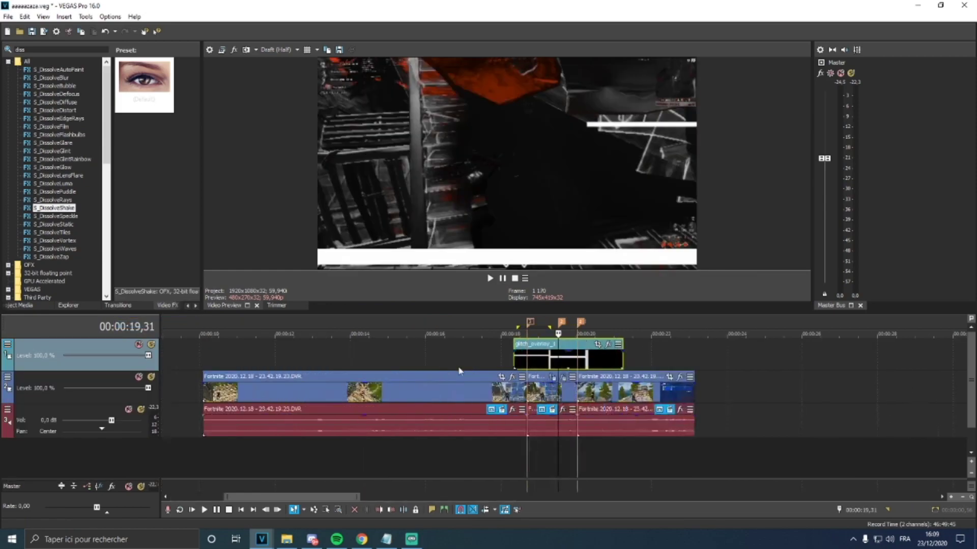
right_click(558, 363)
left_click(611, 267)
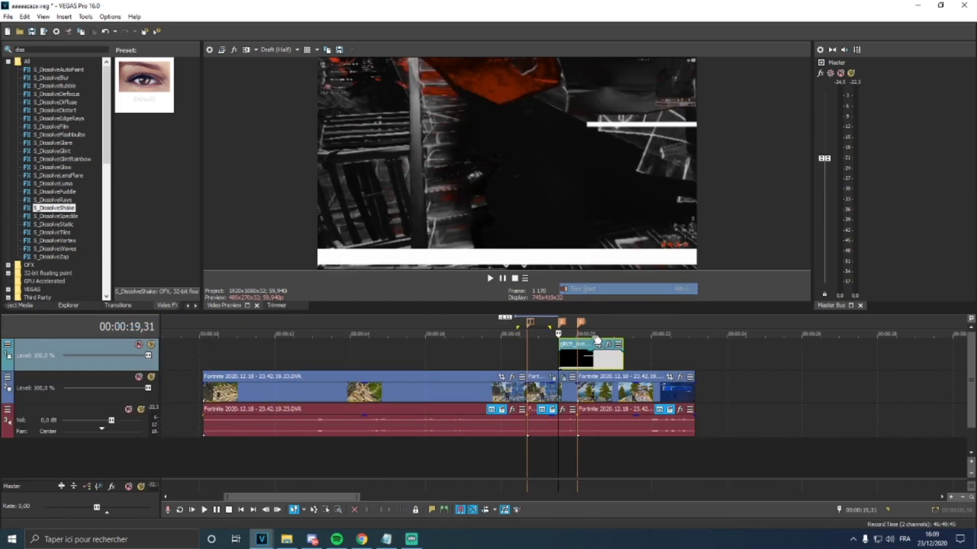
Trim the end of the glitch overlay back to the marker at 00:00:20,01.
left_click(595, 364)
left_click(602, 364)
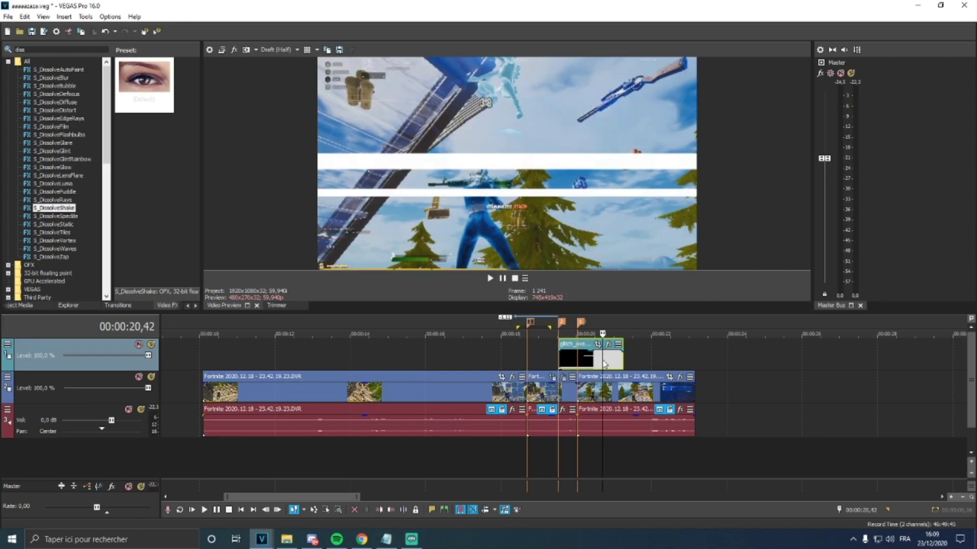
right_click(603, 363)
left_click(636, 300)
left_click_drag(602, 361, 576, 357)
Play back the section with the trimmed glitch overlay from 00:00:19,31.
left_click(558, 328)
key("space")
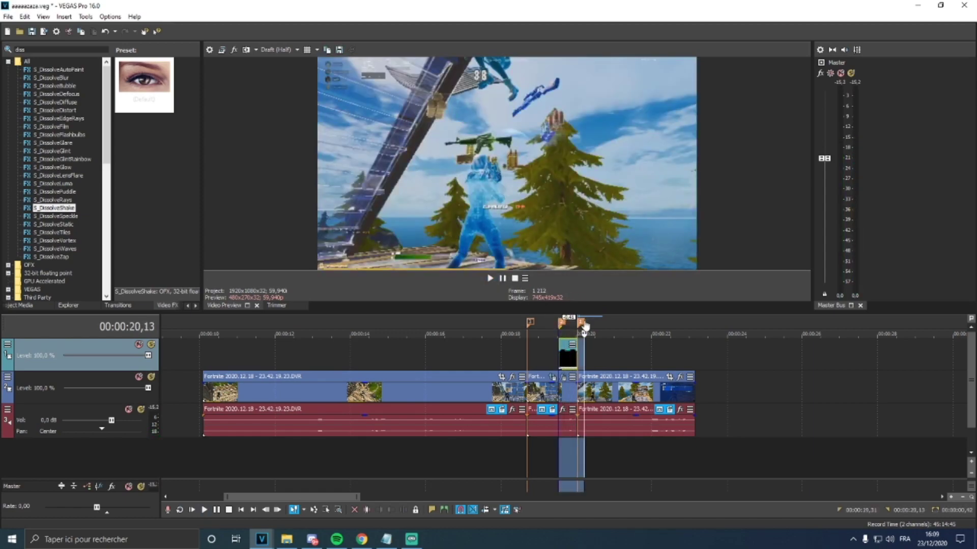
left_click(504, 279)
key("space")
key("space")
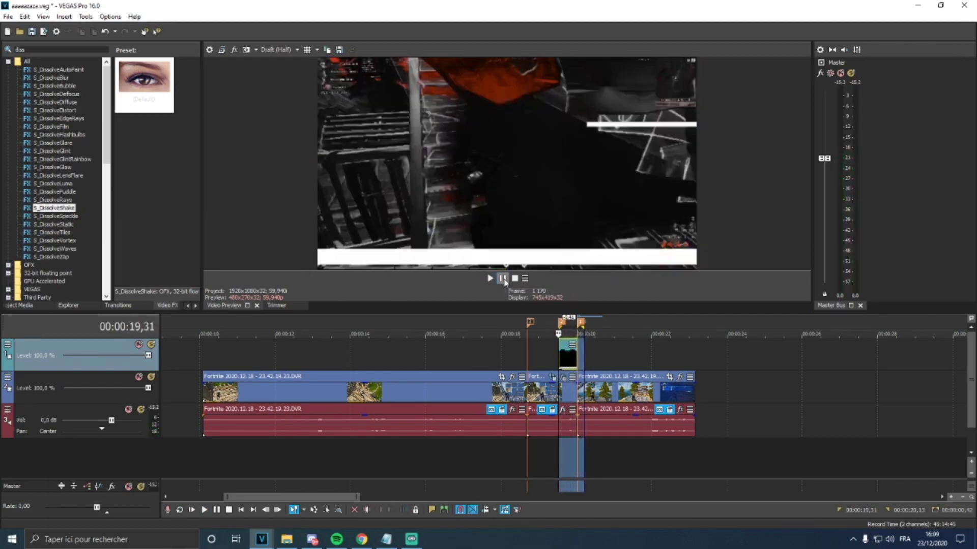
Try extending the glitch overlay past the marker at 00:00:20,01, bring its end back there and play back the section.
left_click(576, 359)
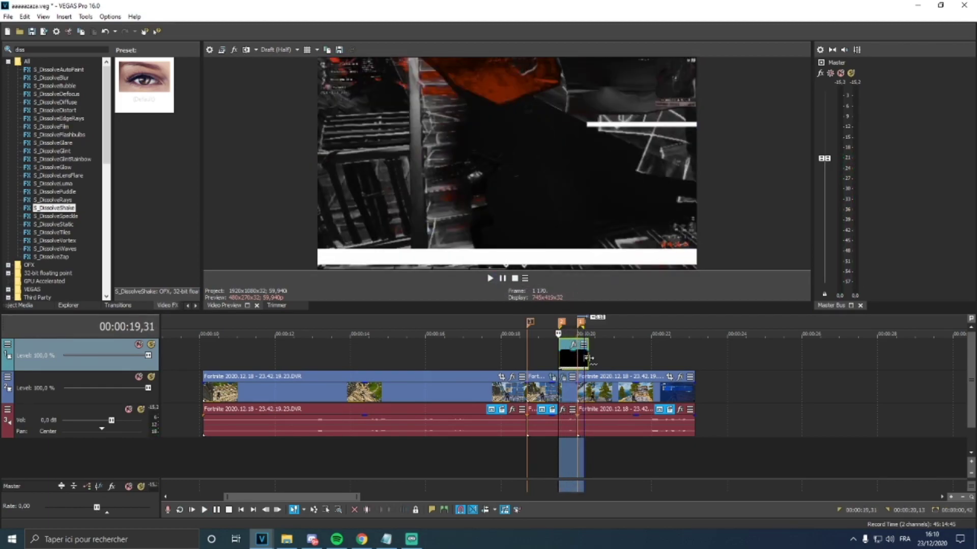
right_click(578, 359)
left_click(582, 333)
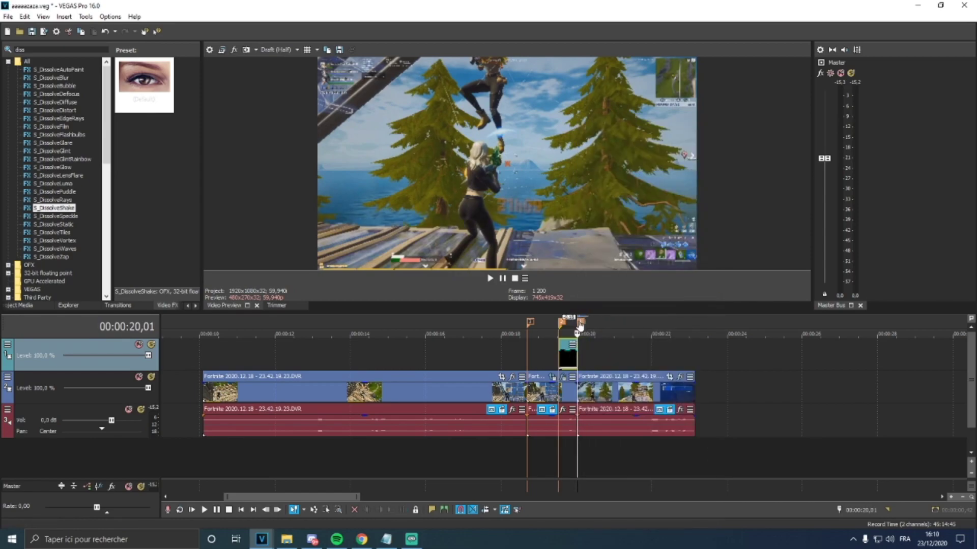
left_click(502, 278)
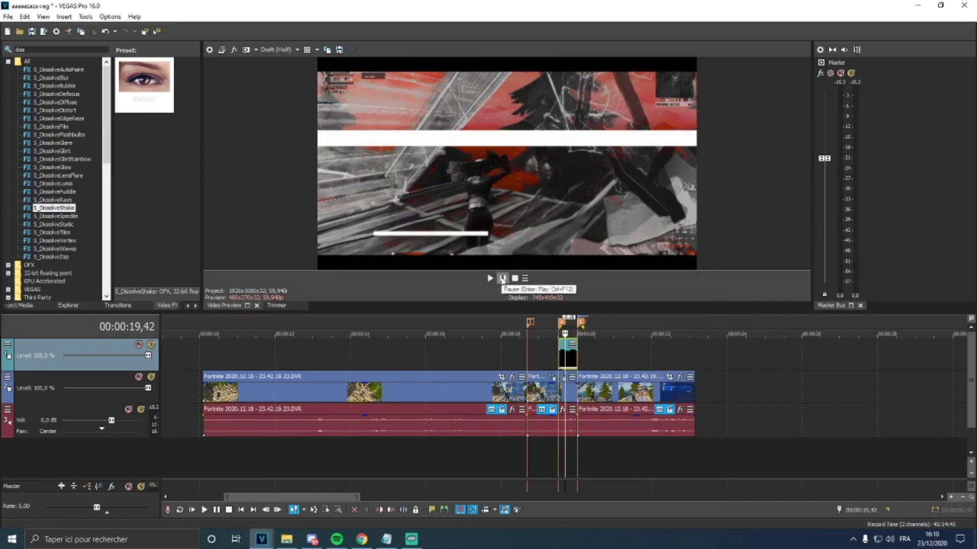
key("space")
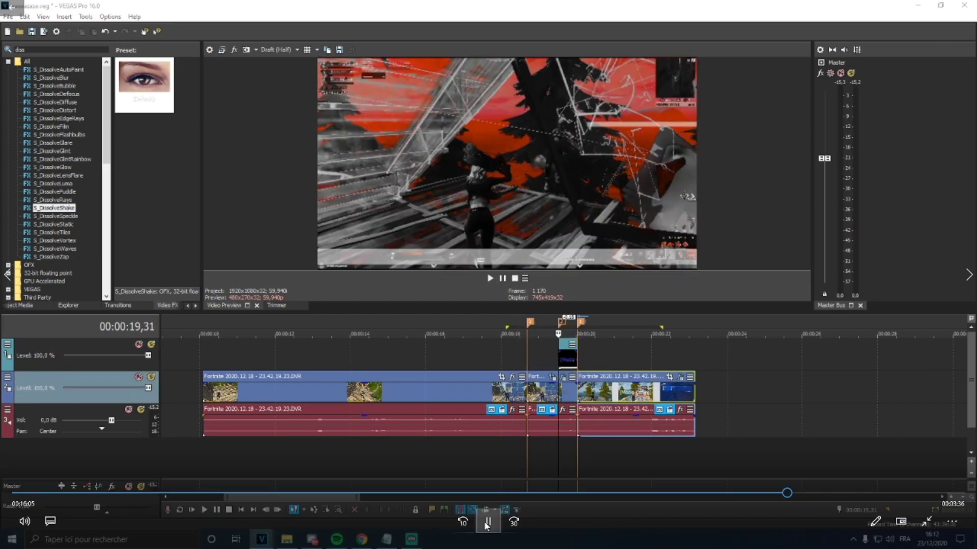
left_click(487, 524)
left_click(487, 523)
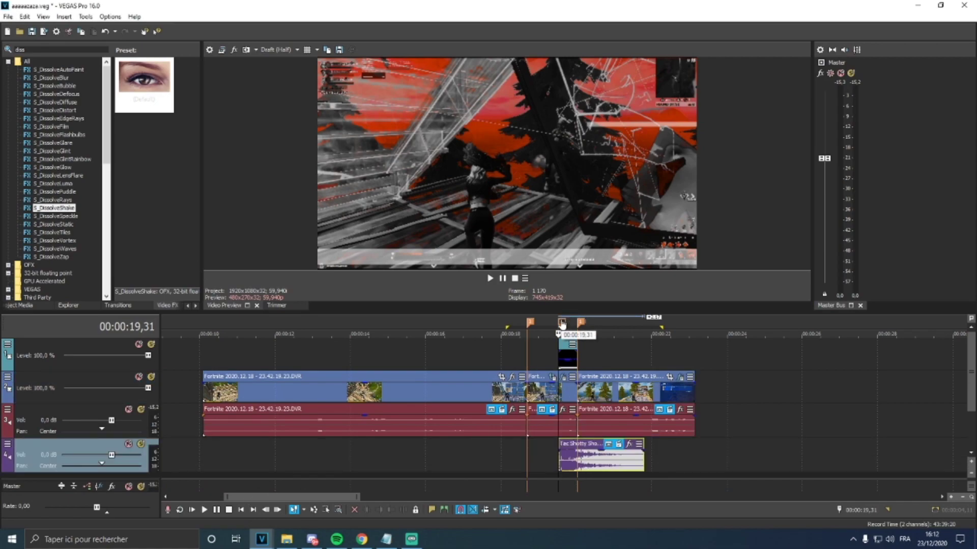
mouse_move(534, 478)
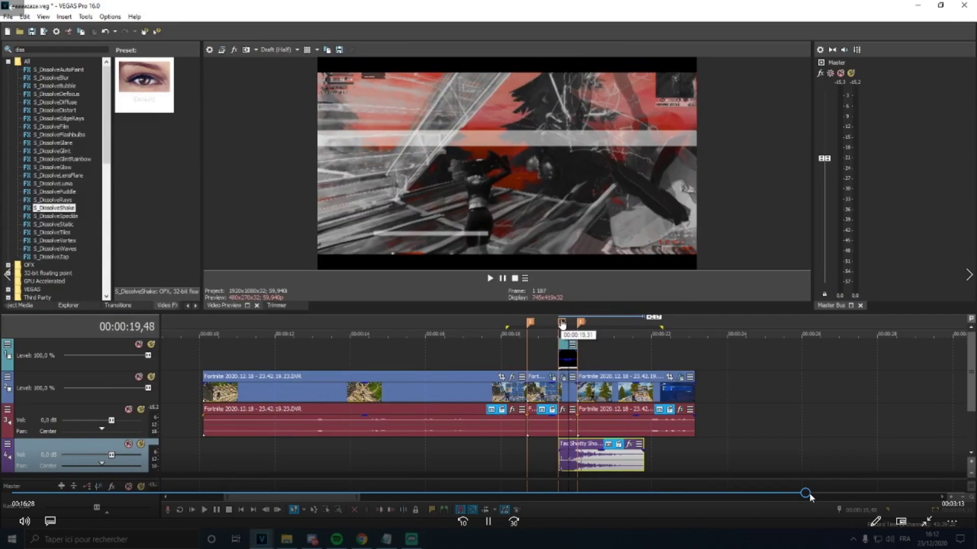
left_click_drag(804, 493, 824, 493)
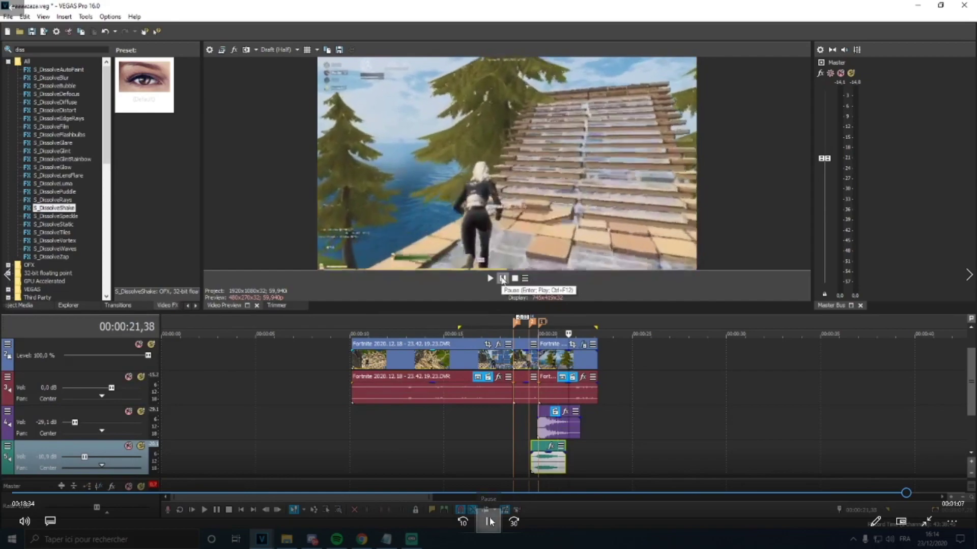
left_click(489, 520)
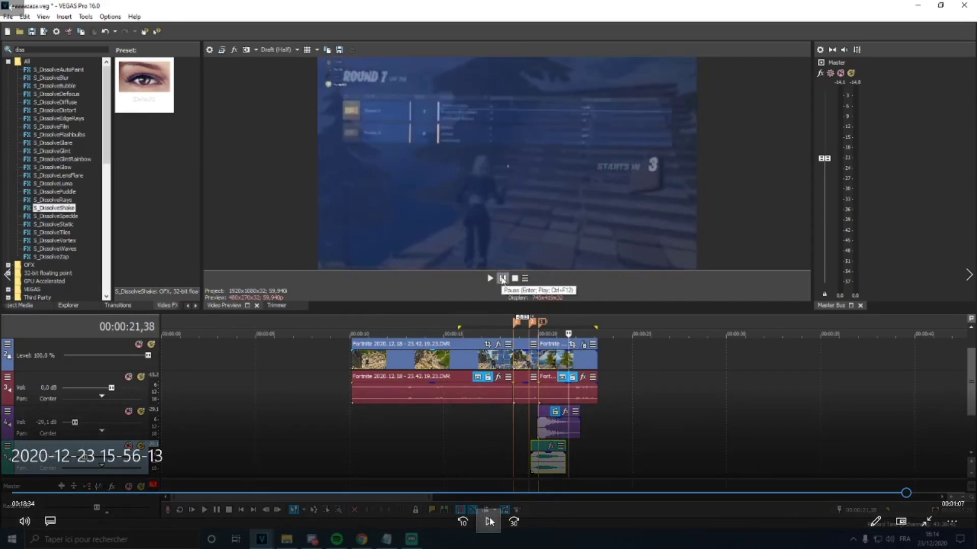